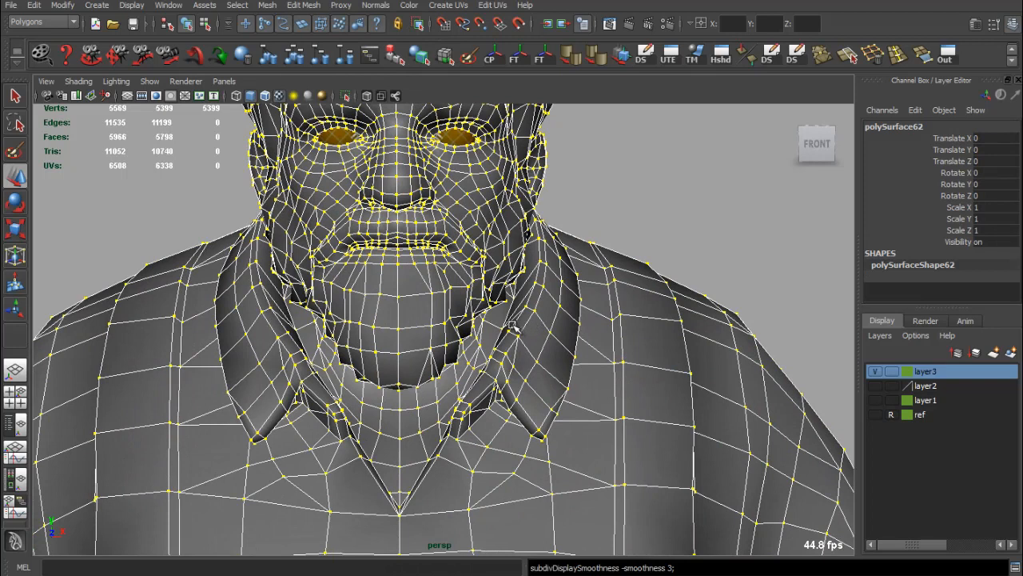
Step: Return to object mode, select the character's head and body meshes, and combine them into one mesh
key("1")
right_click_drag(495, 311, 529, 286)
scroll(531, 312, "down", 6)
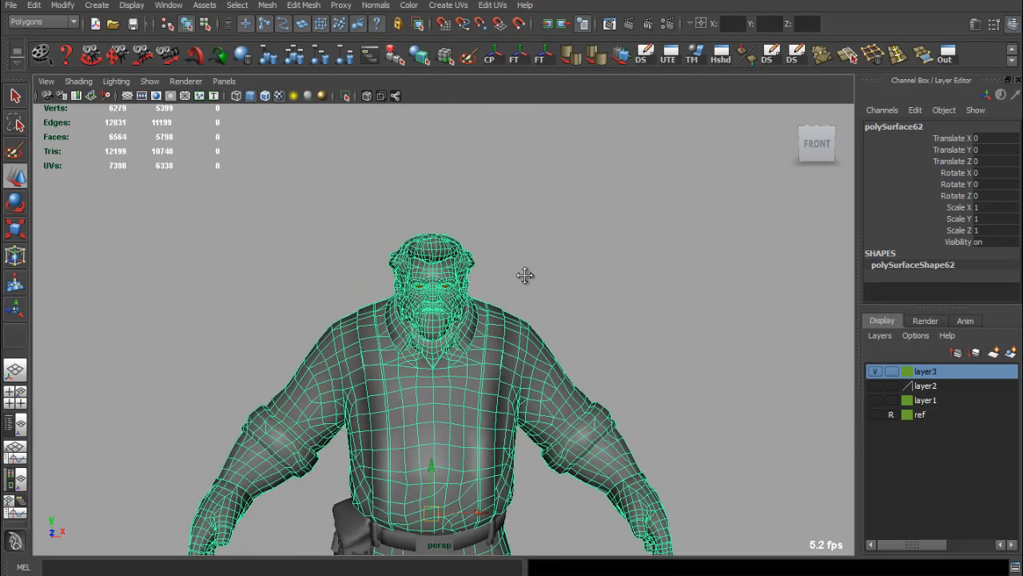
middle_click_drag(524, 275, 524, 144, "alt")
scroll(480, 320, "up", 4)
left_click_drag(293, 193, 630, 340)
left_click_drag(607, 336, 264, 222, "alt")
scroll(528, 320, "down", 5)
left_click(267, 5)
left_click(282, 23)
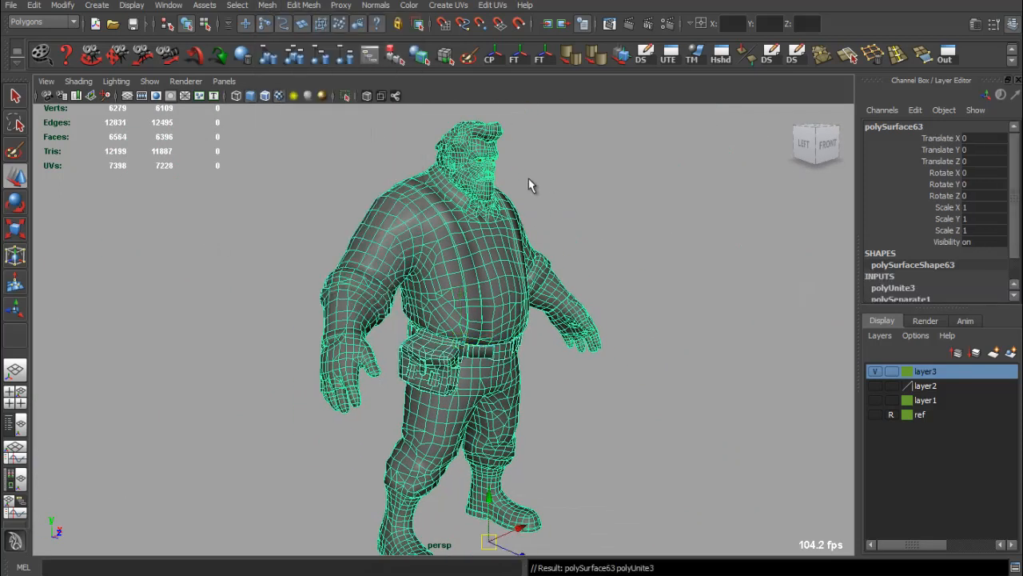
Step: Center the pivot of the combined character mesh and freeze its transformations
left_click(489, 55)
left_click(514, 54)
left_click_drag(527, 200, 351, 183, "alt")
left_click(15, 7)
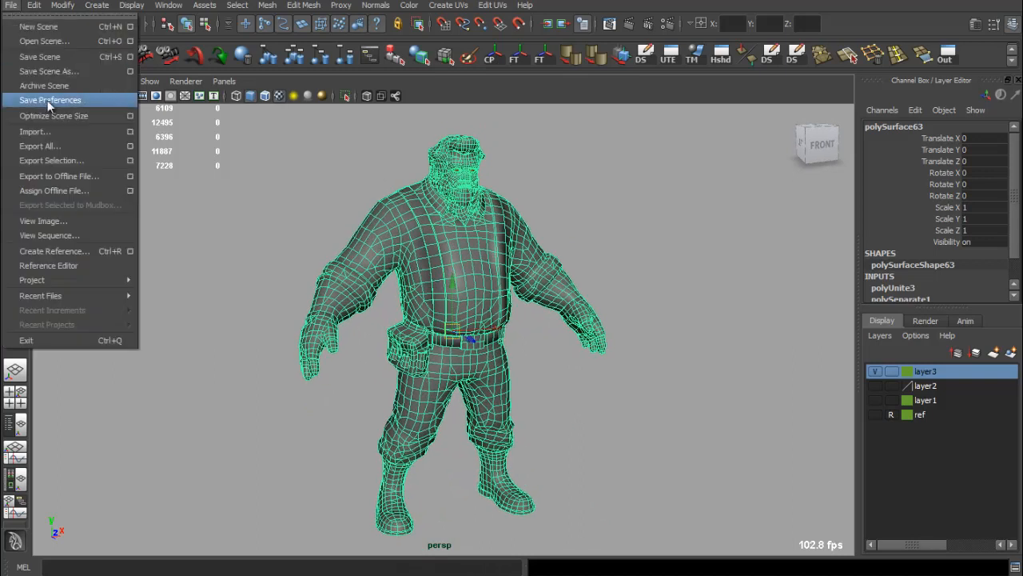
left_click(76, 160)
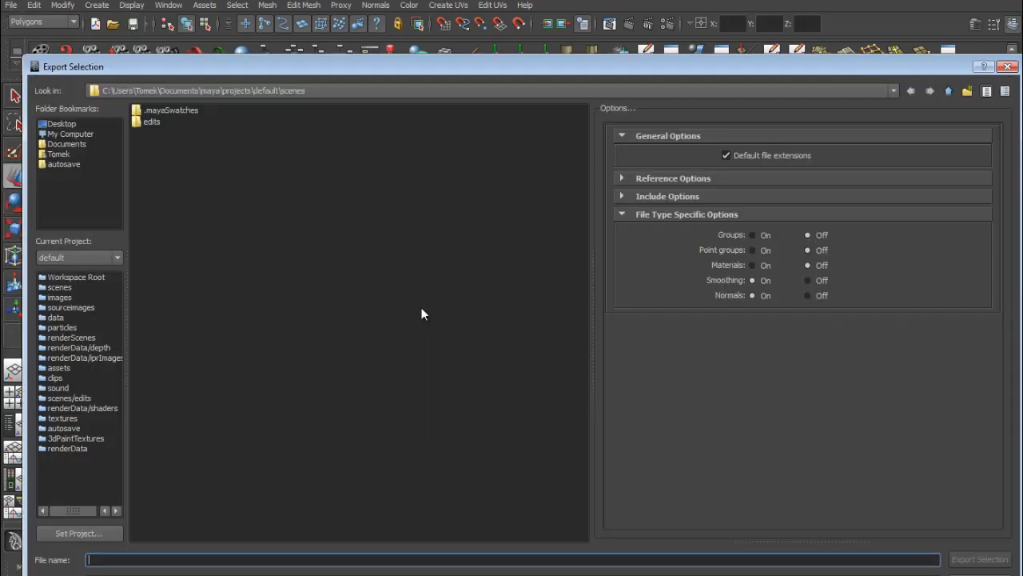
left_click(1008, 67)
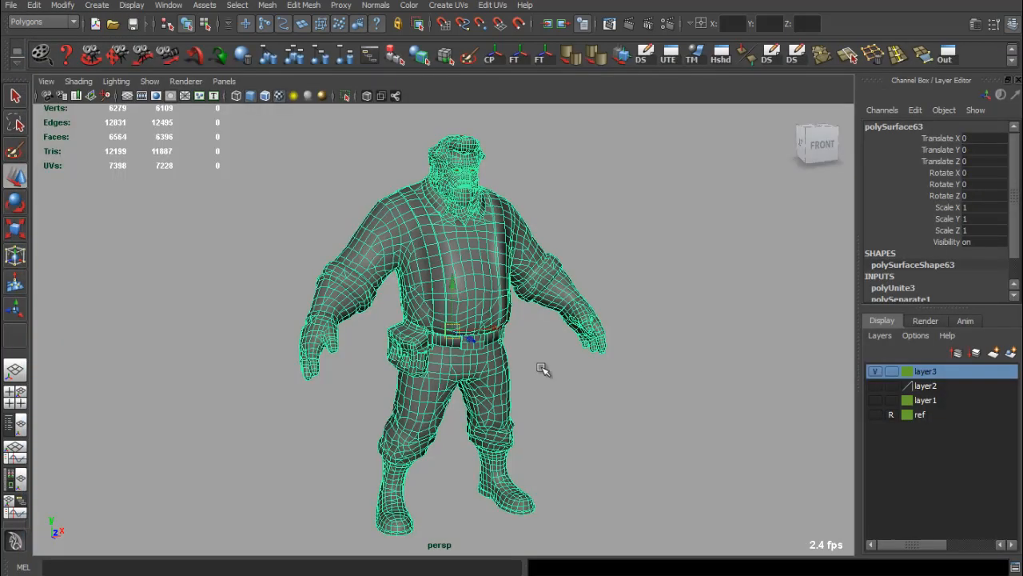
Step: Export the selected character mesh over character_low_fullbody.obj in the desktop folder cartoon_character/character_movie_files/baking, and clear the selection
left_click(11, 5)
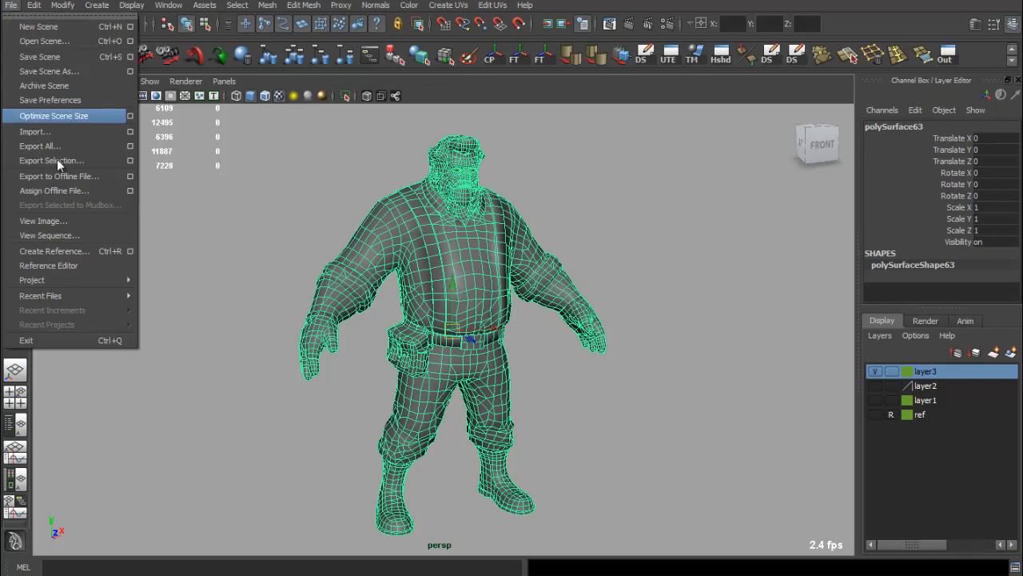
key("Return")
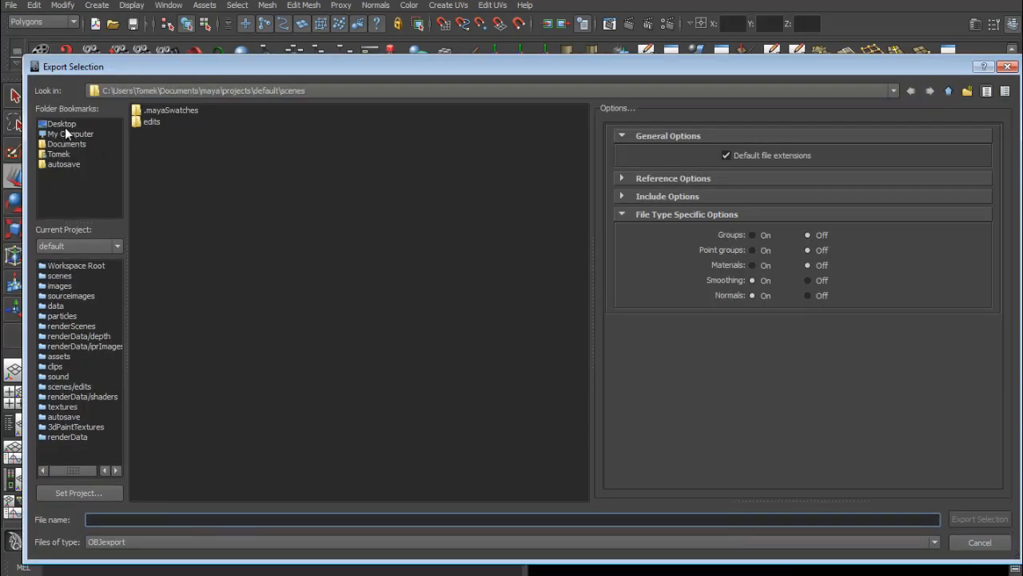
left_click(62, 125)
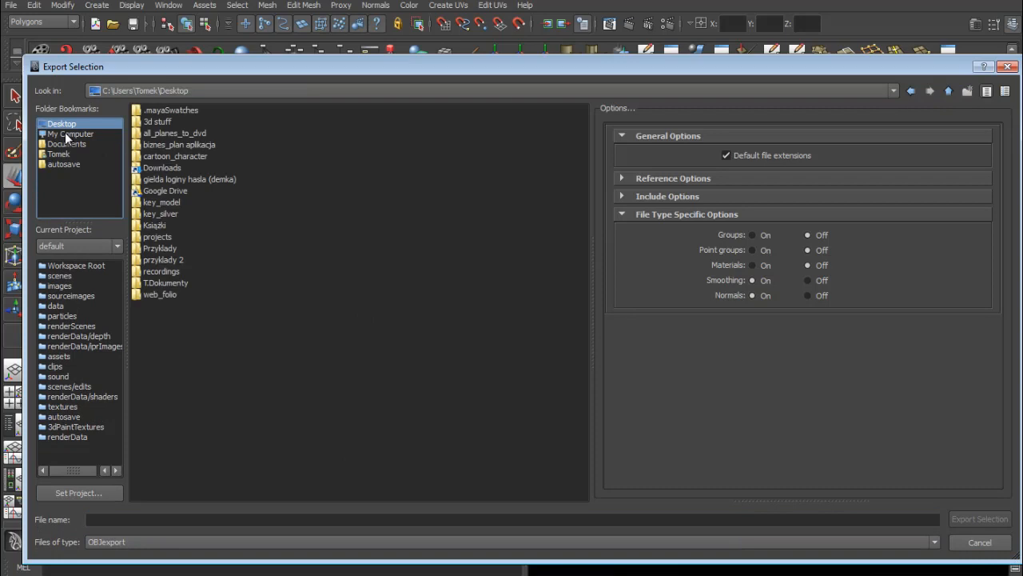
double_click(161, 155)
double_click(177, 138)
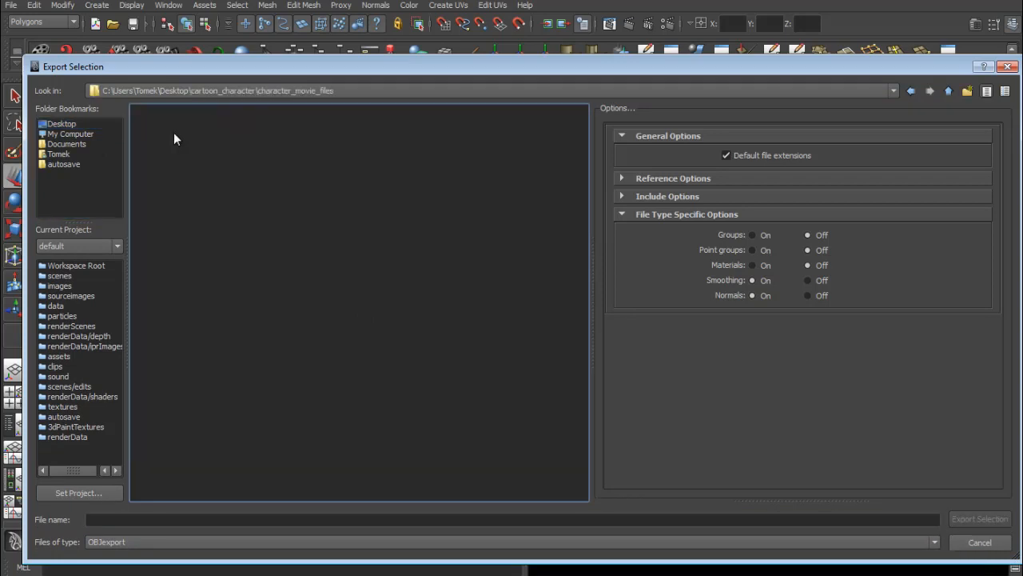
double_click(154, 111)
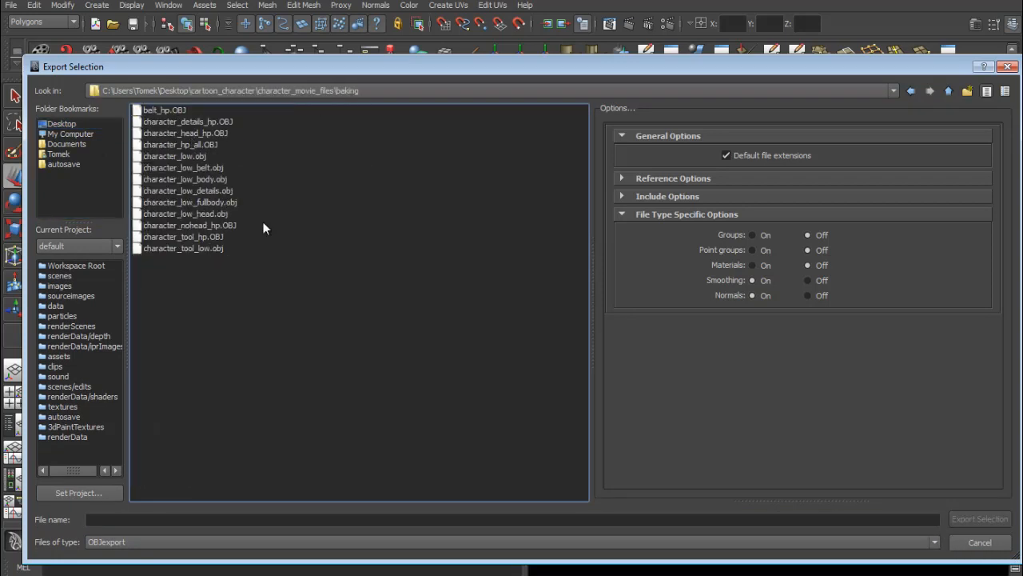
left_click(167, 202)
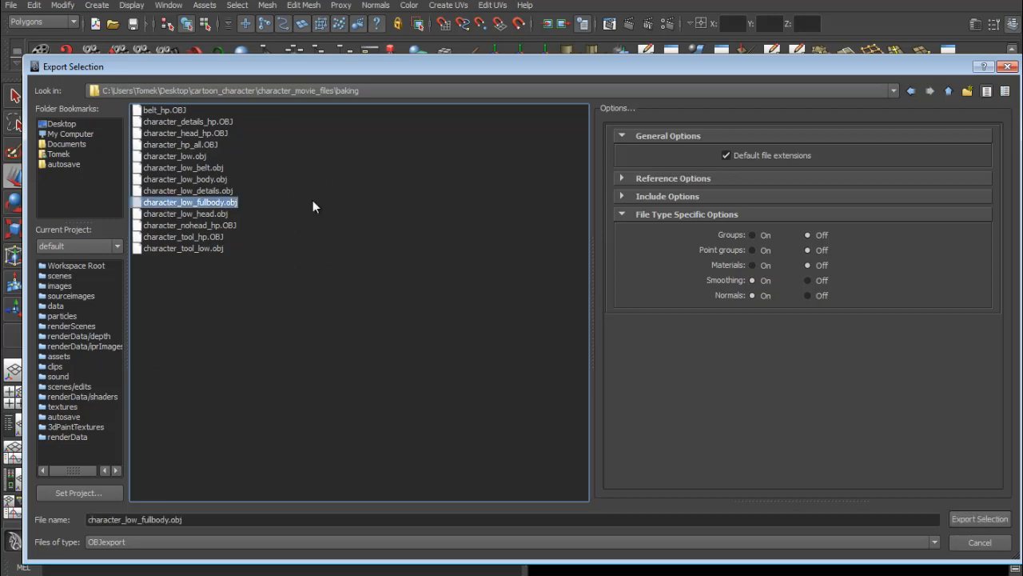
left_click(966, 520)
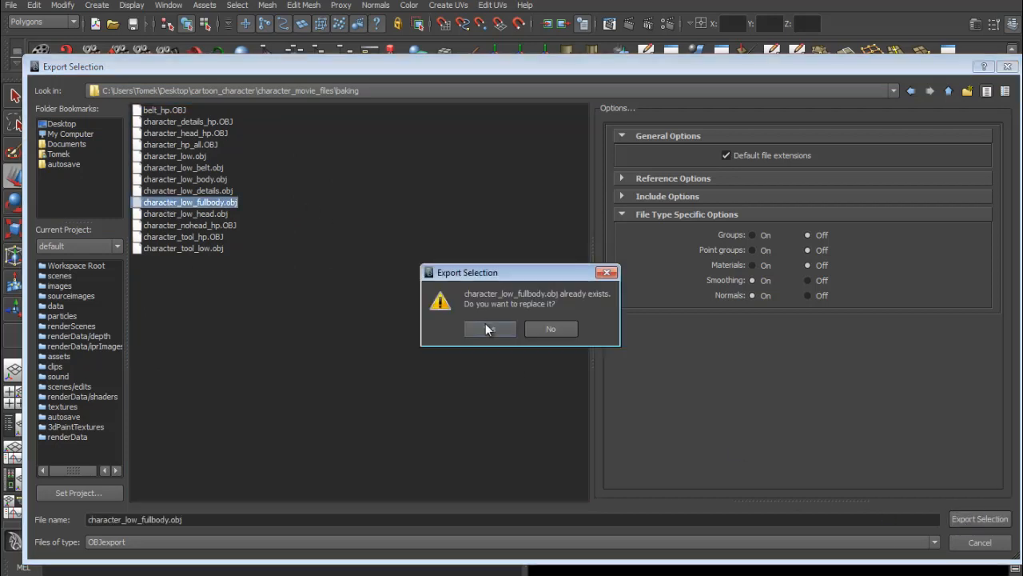
left_click(485, 323)
left_click(634, 232)
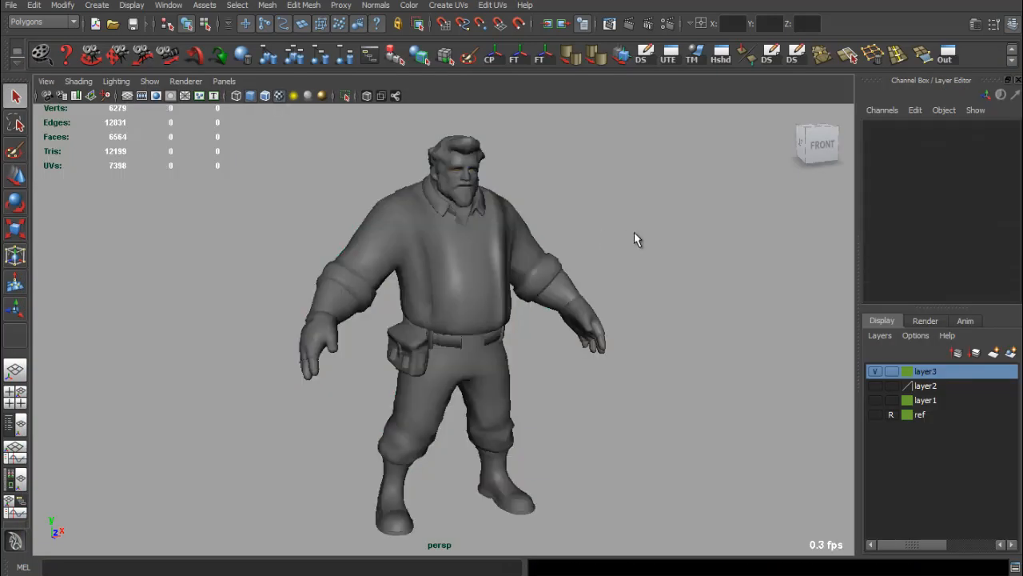
Step: Switch to ZBrush, where the high-poly character sculpt is open
left_click(963, 1)
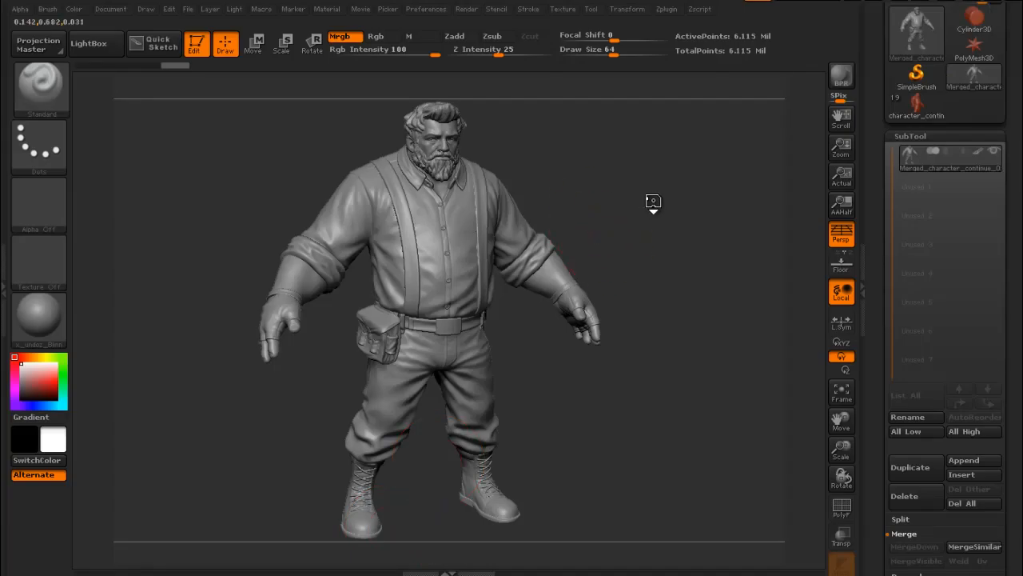
left_click_drag(667, 218, 664, 216)
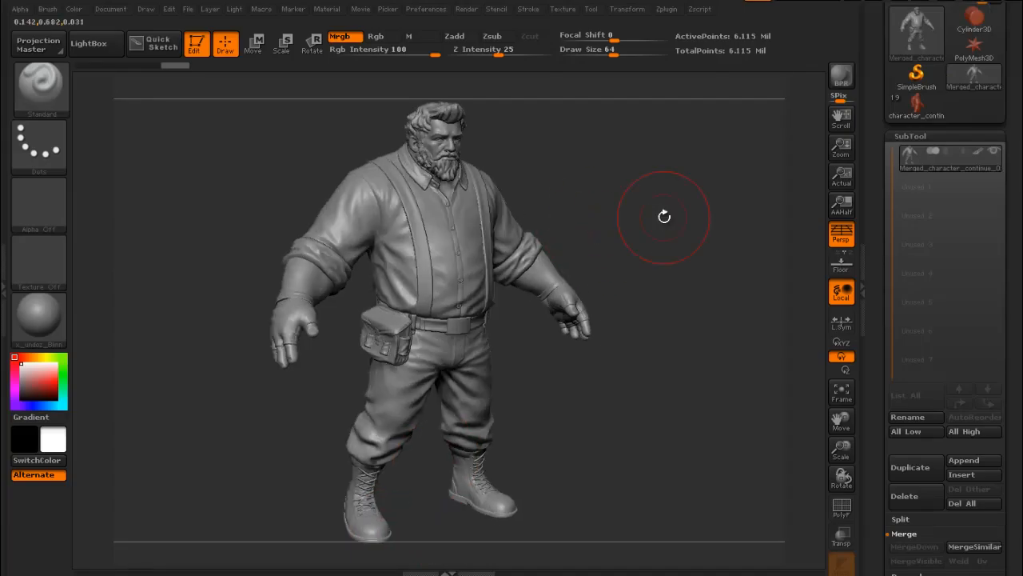
left_click_drag(882, 135, 866, 330)
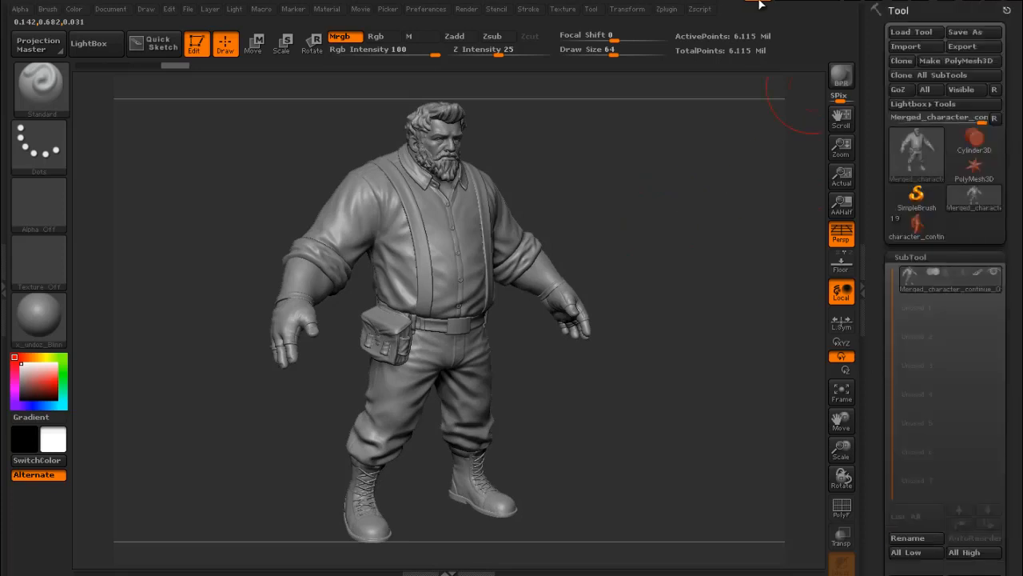
left_click(699, 9)
left_click_drag(692, 19, 904, 16)
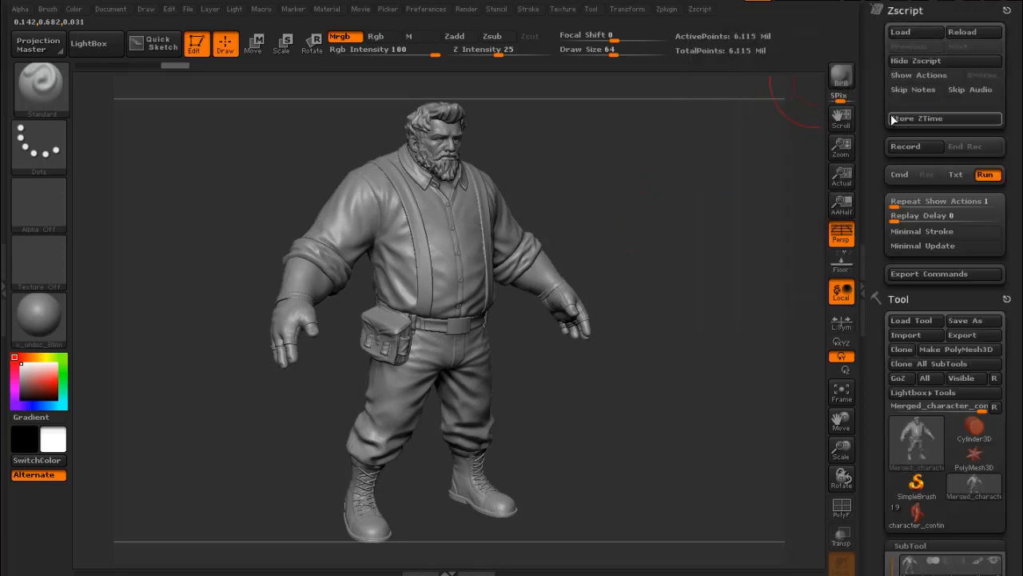
left_click(1008, 8)
Step: Expand the Decimation Master settings and dock the Zplugin palette in the side tray
left_click(667, 9)
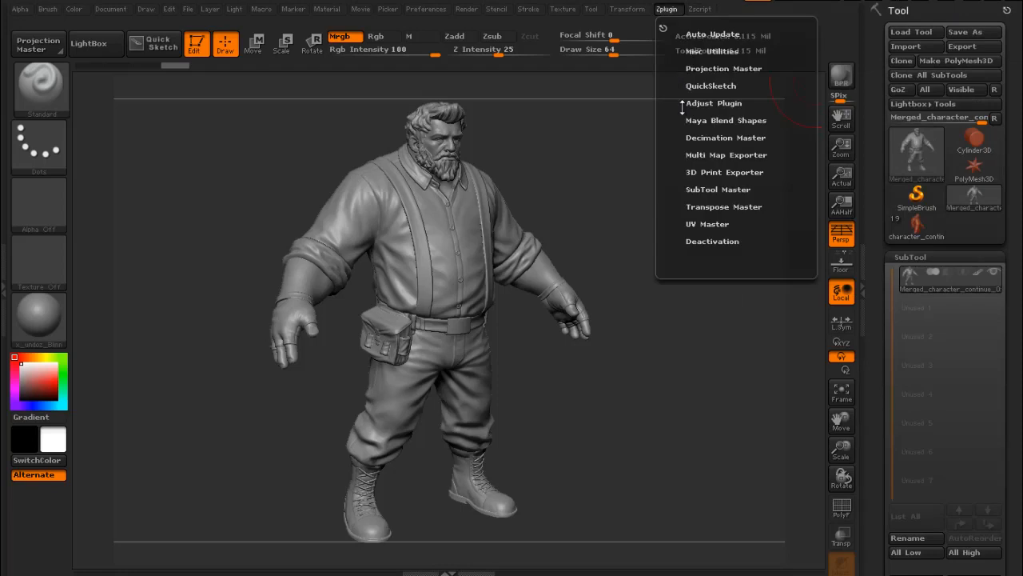
left_click(692, 137)
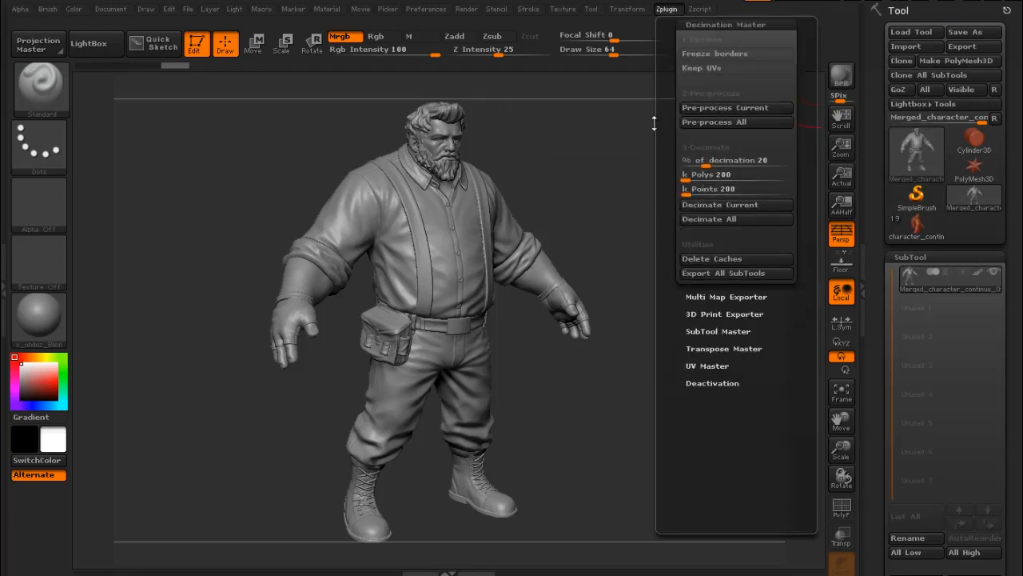
left_click_drag(670, 16, 674, 73)
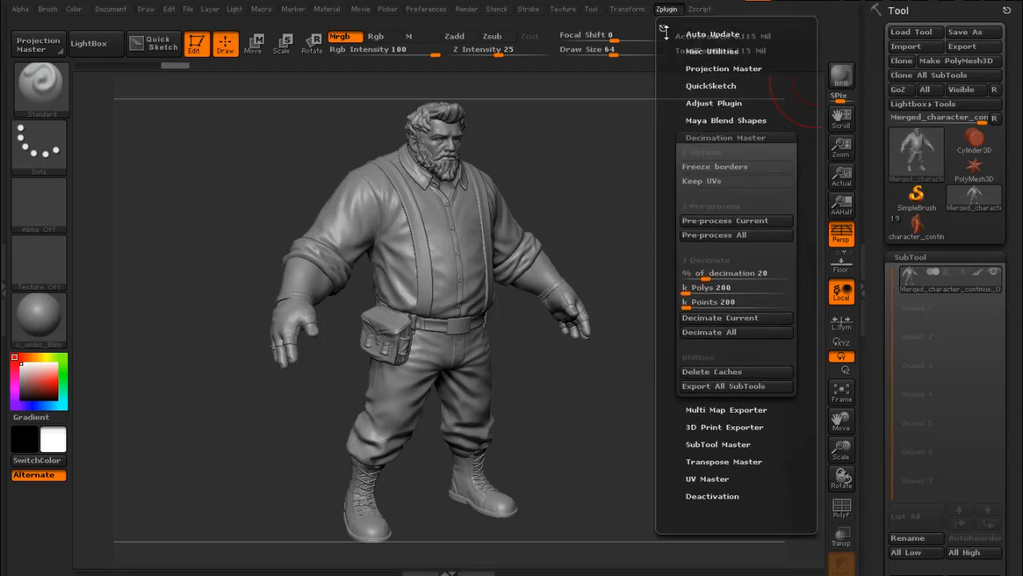
left_click(664, 30)
scroll(911, 156, "down", 2)
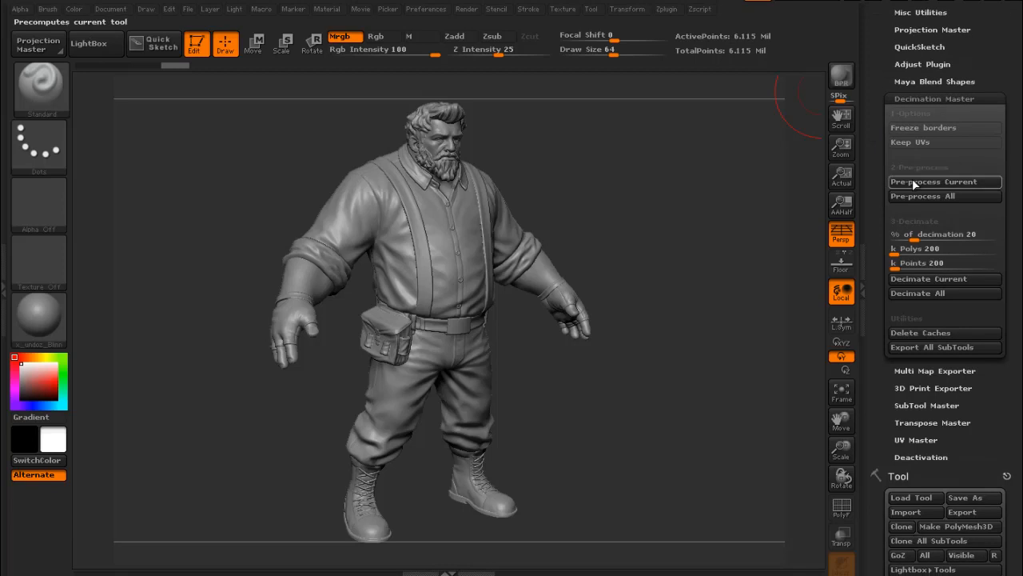
Step: Try to pre-process the current SubTool and decimate it to 20 percent with Decimation Master
left_click(912, 181)
left_click(929, 279)
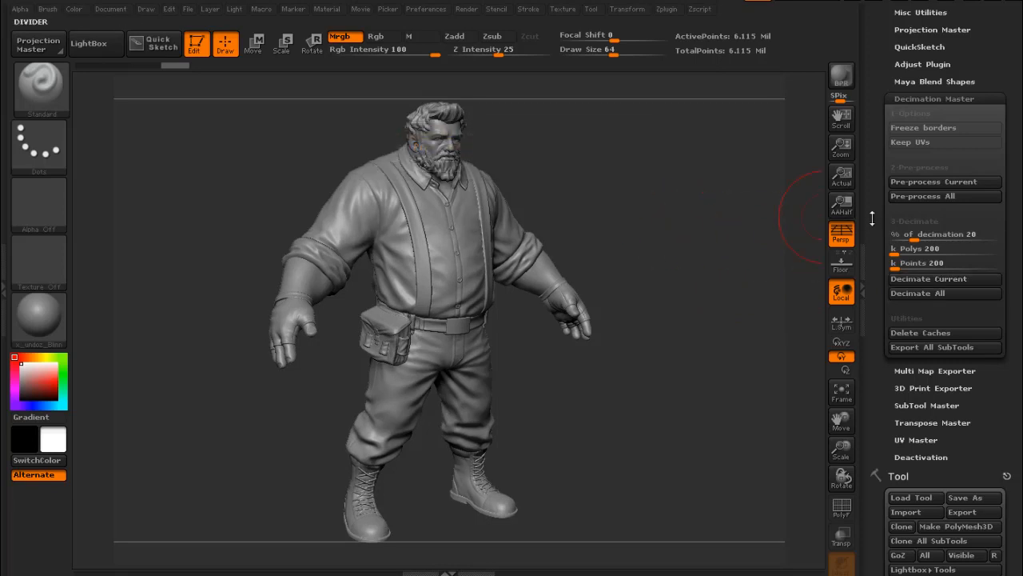
left_click_drag(873, 219, 886, 258)
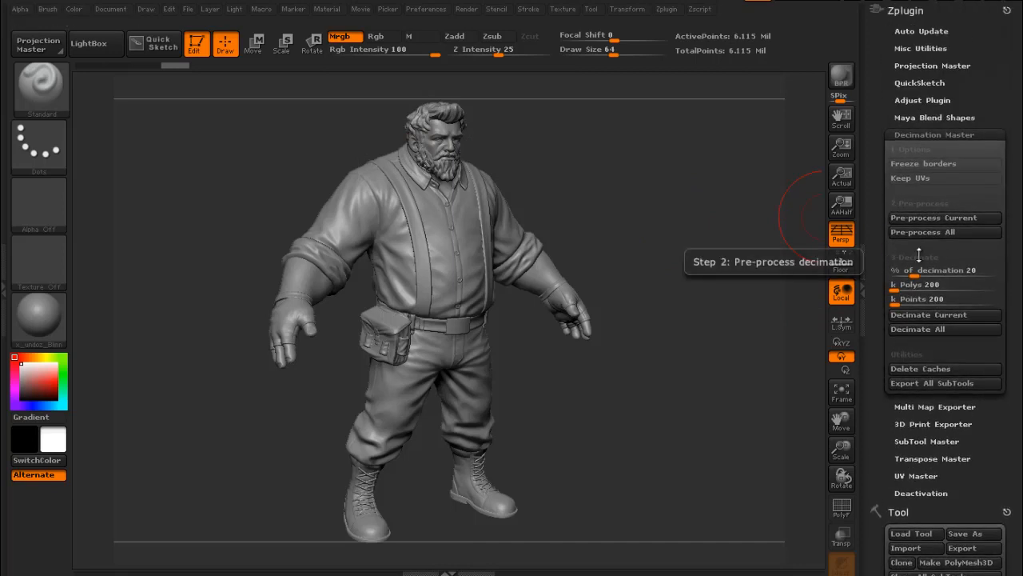
left_click(930, 314)
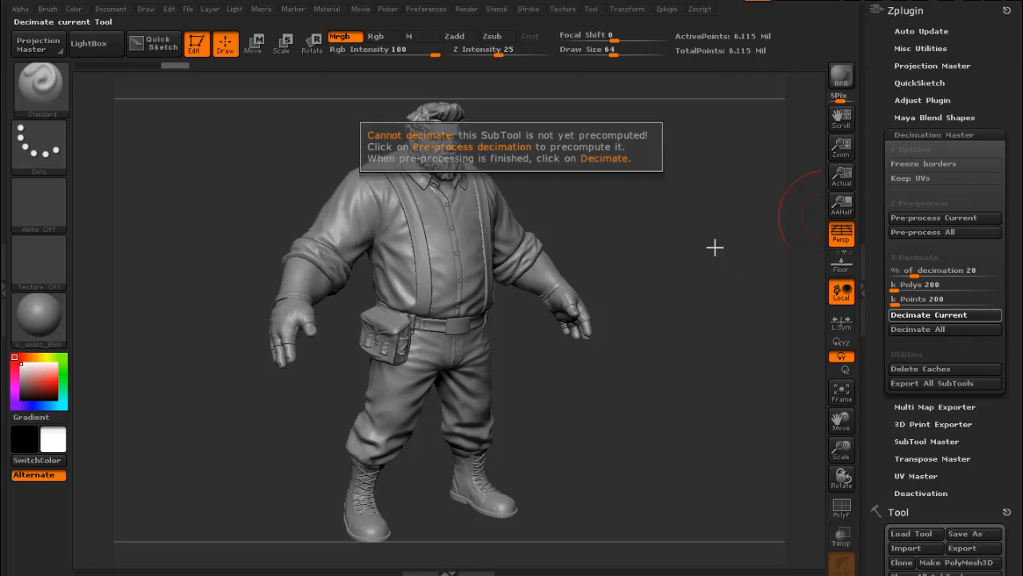
Step: Pre-process the current character SubTool again and decimate it to 20 percent
left_click(922, 217)
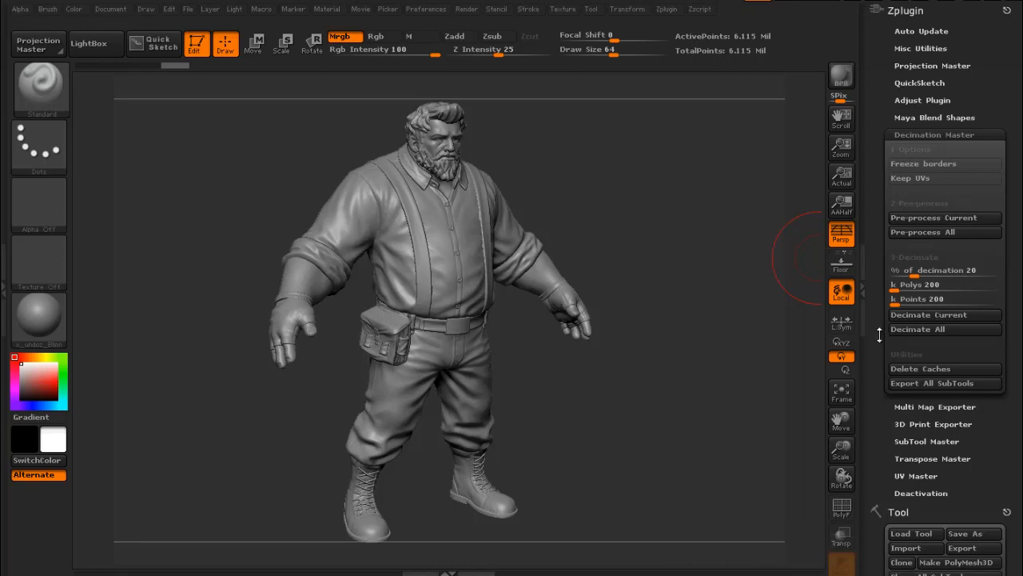
scroll(879, 321, "down", 1)
scroll(879, 321, "up", 1)
left_click(912, 314)
Step: Export the decimated character as an OBJ named character_full_hp into the baking folder
scroll(1010, 125, "down", 10)
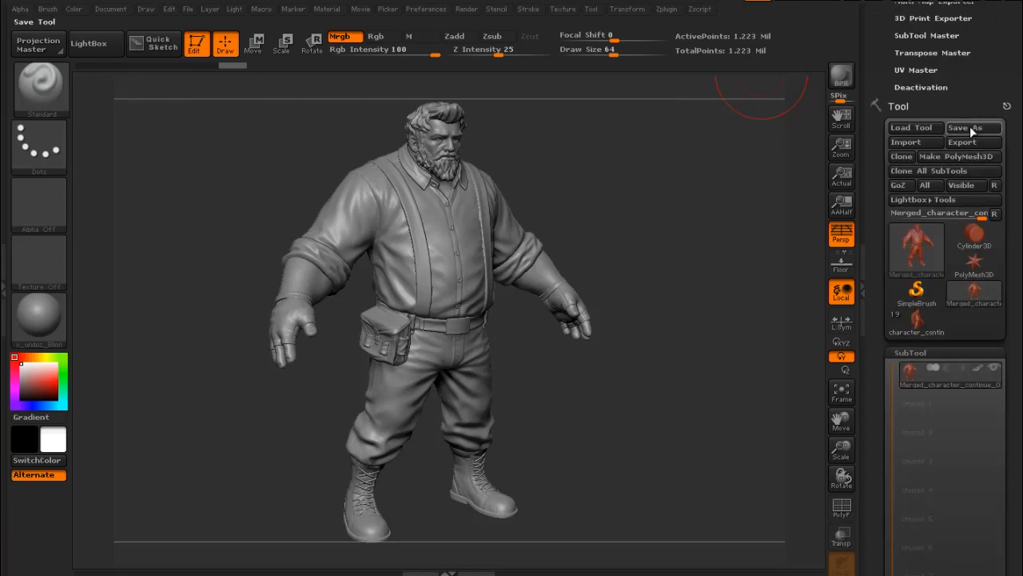
left_click(963, 141)
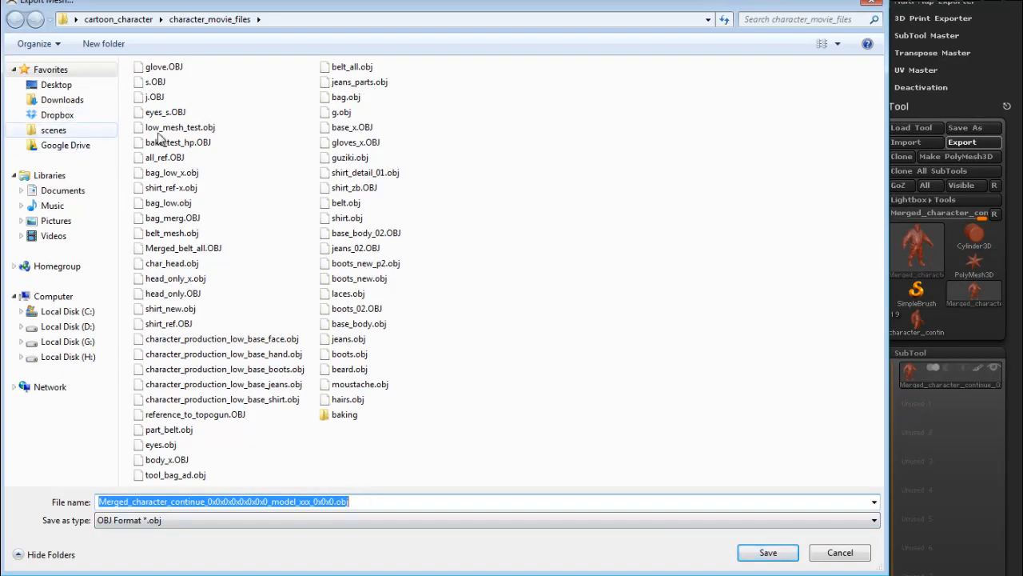
double_click(348, 415)
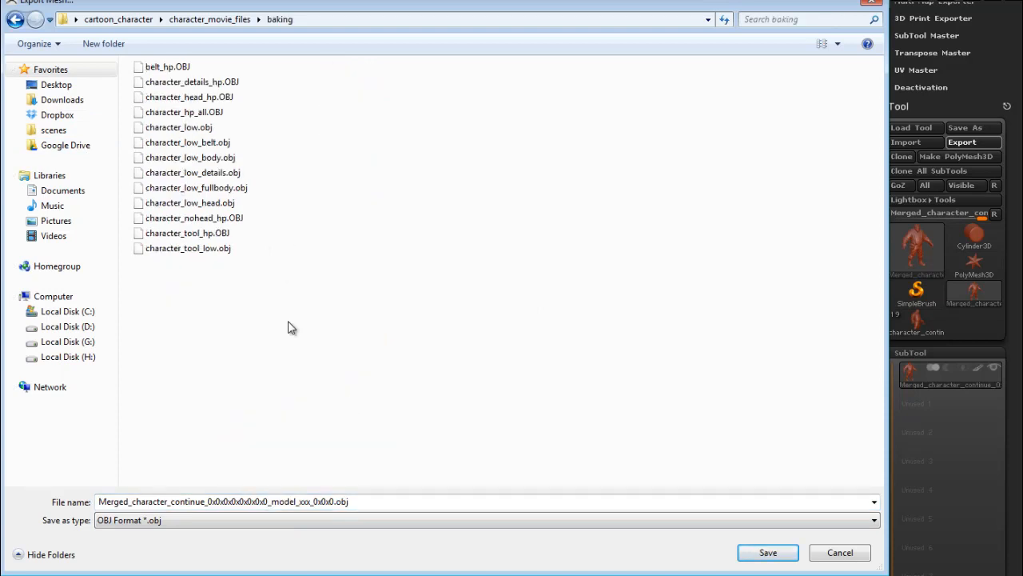
key("c")
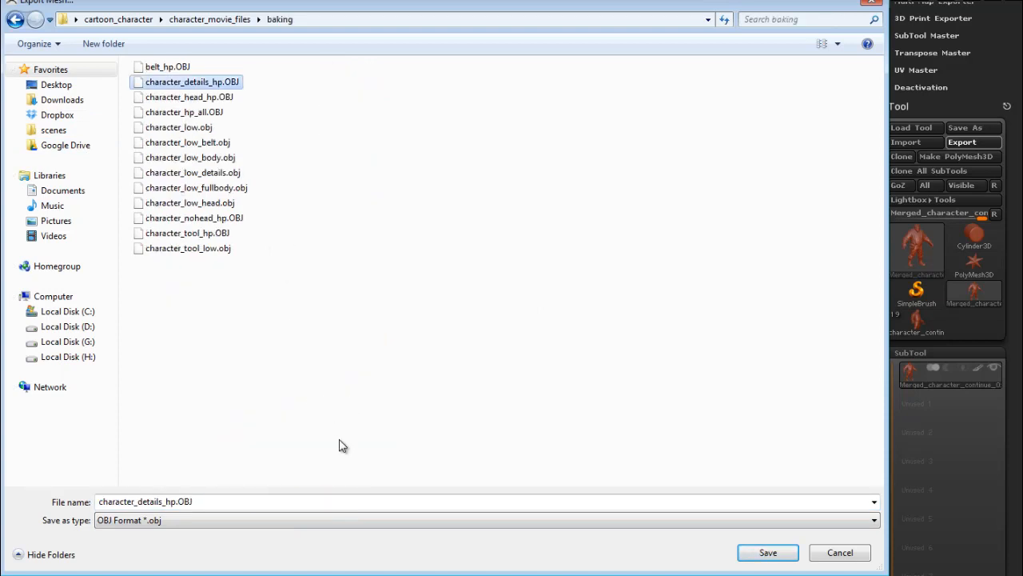
double_click(228, 501)
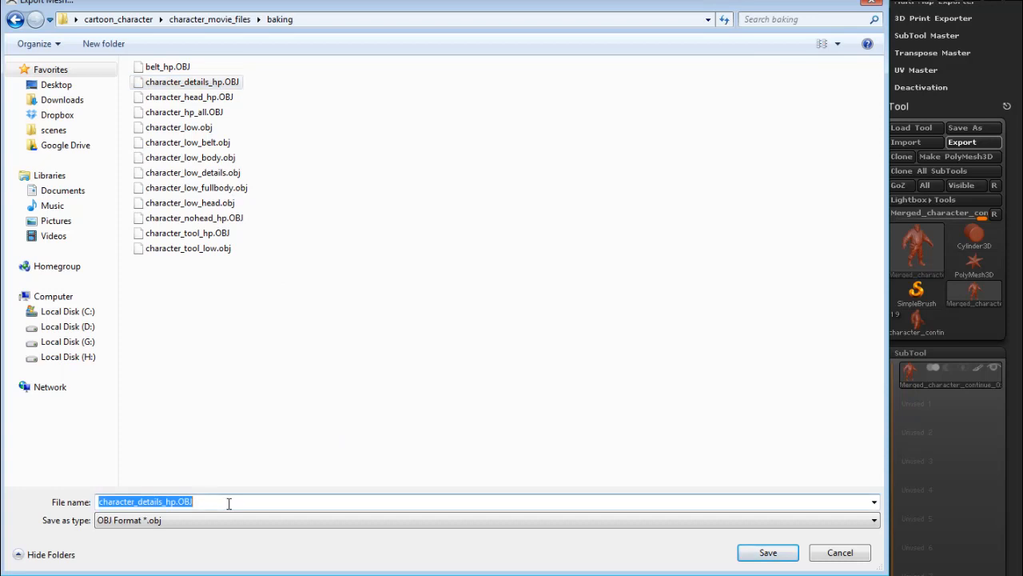
type("characte")
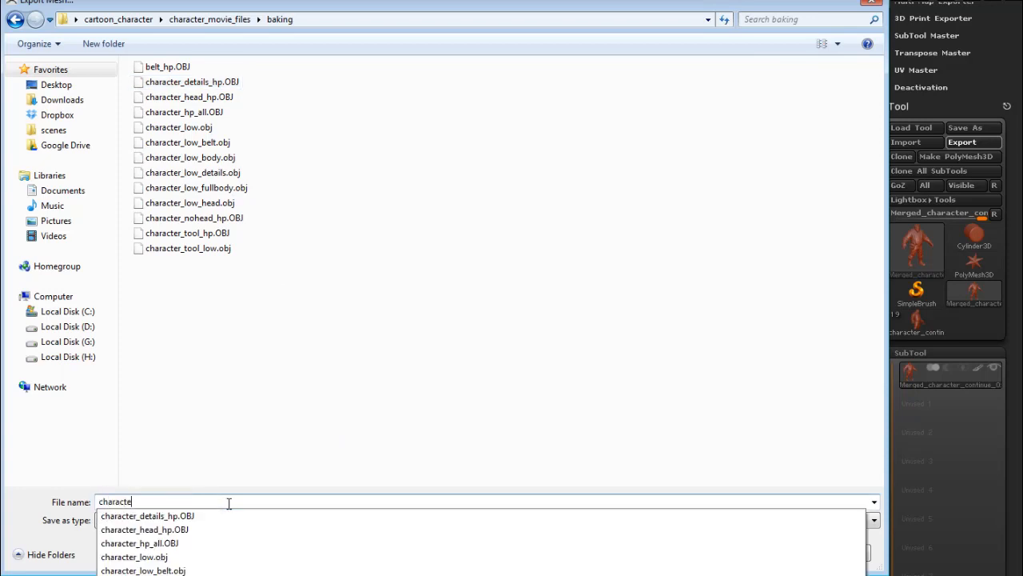
type("r_full_")
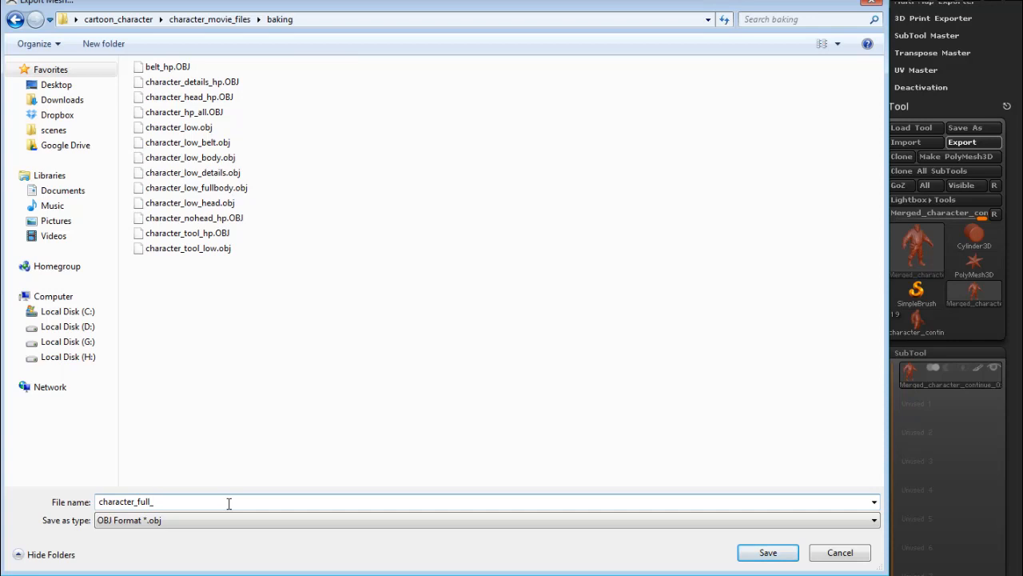
type("hp")
key("Return")
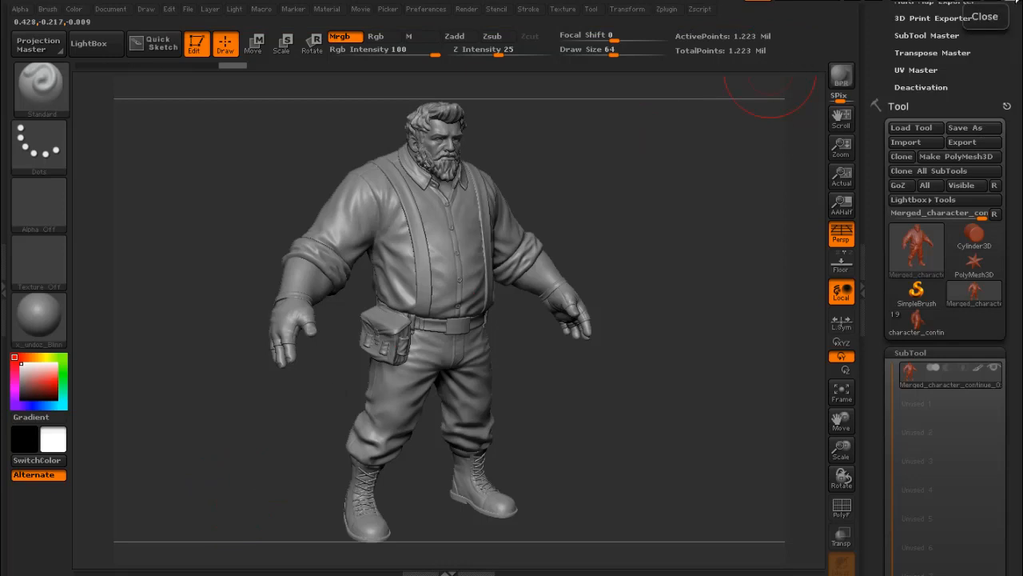
Step: Switch to xNormal and remove belt_hp.OBJ from the high definition meshes
left_click(1017, 3)
left_click(579, 395)
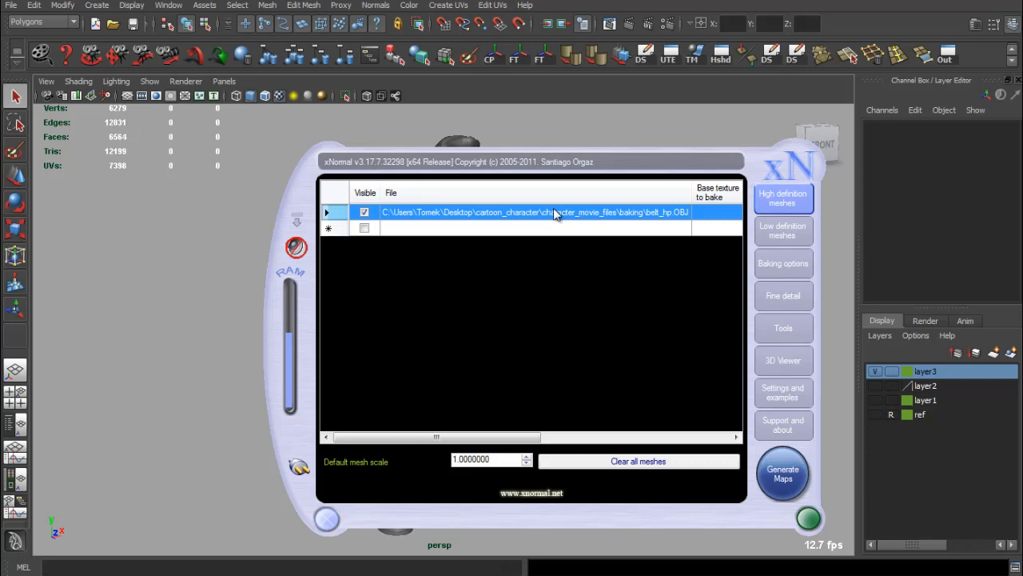
key("Delete")
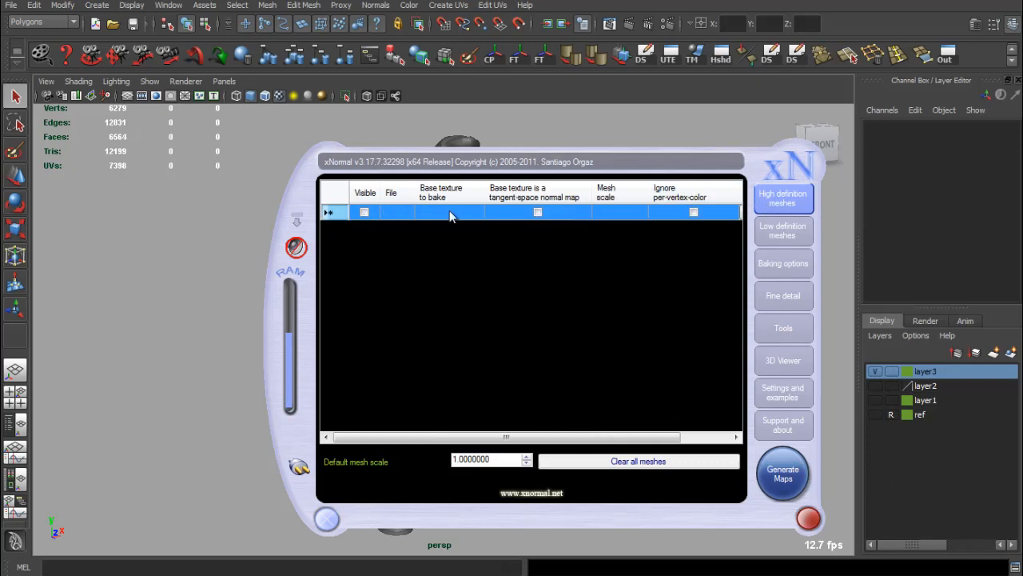
Step: Add character_full_hp.OBJ from the baking folder to the high definition meshes and set its smooth normals to Average normals
right_click(476, 220)
left_click(508, 222)
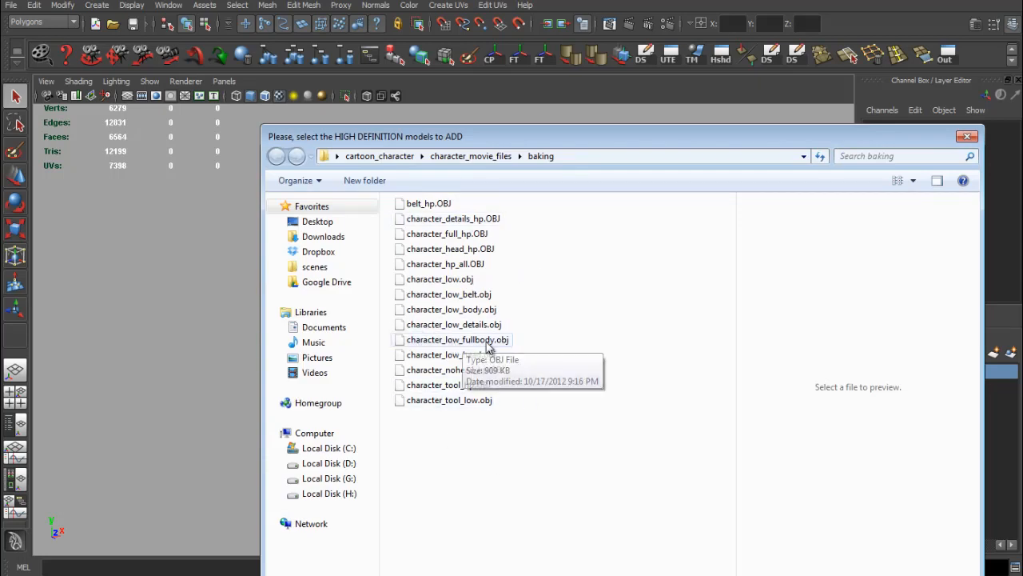
double_click(472, 234)
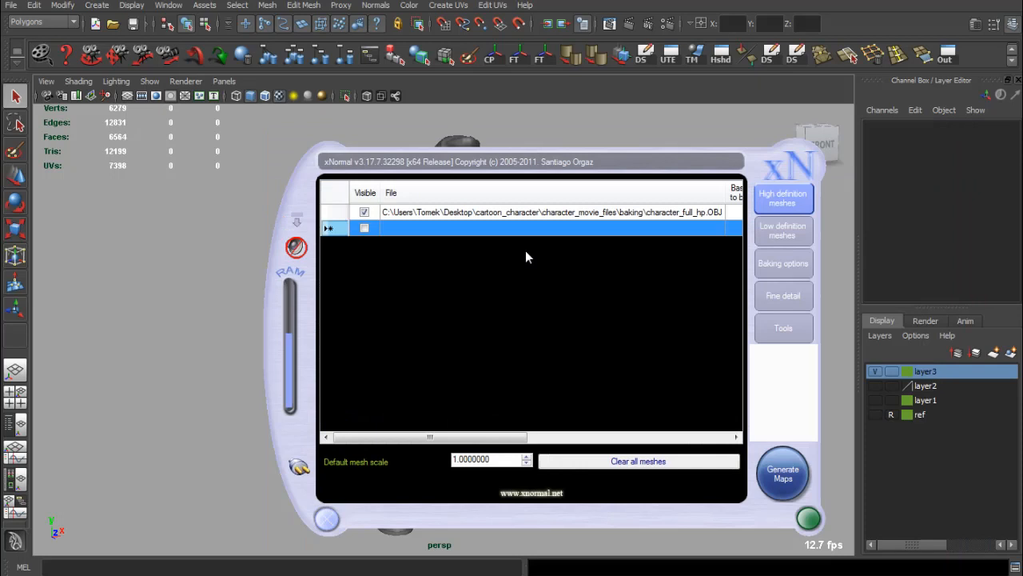
left_click_drag(460, 440, 664, 439)
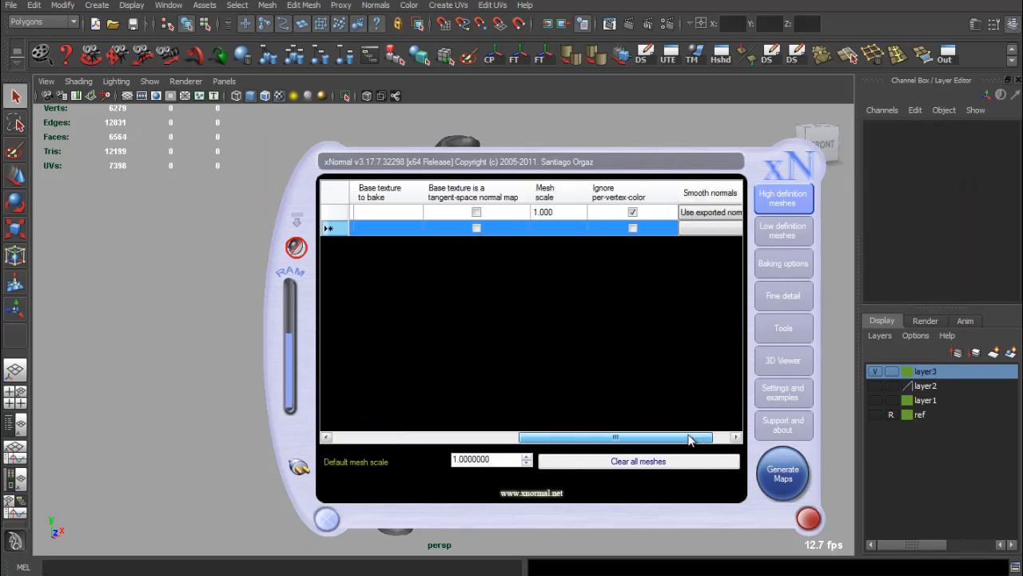
left_click(722, 212)
left_click(734, 212)
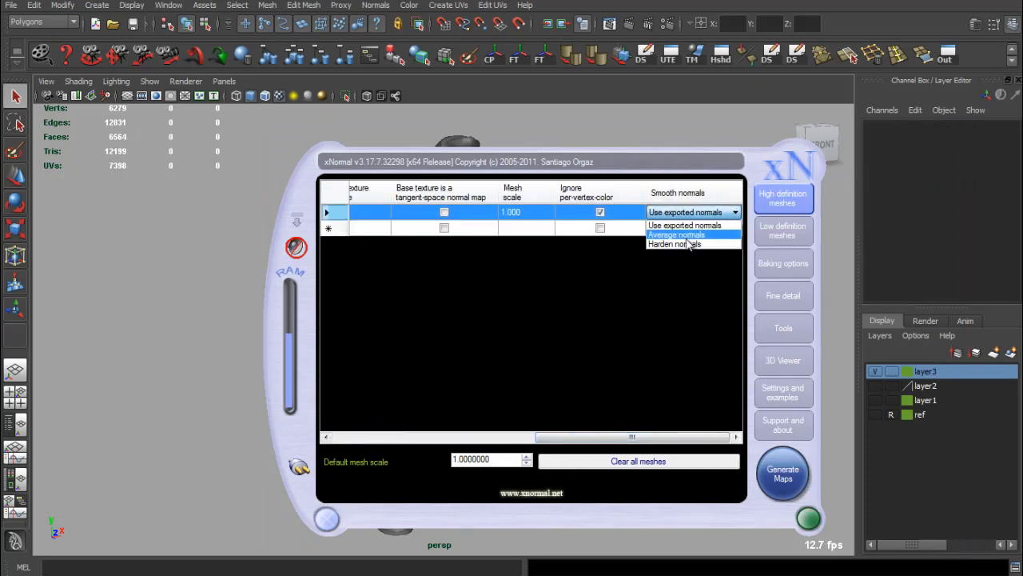
left_click(679, 230)
Step: Add character_low_fullbody.obj from the baking folder to the low definition meshes
left_click(767, 230)
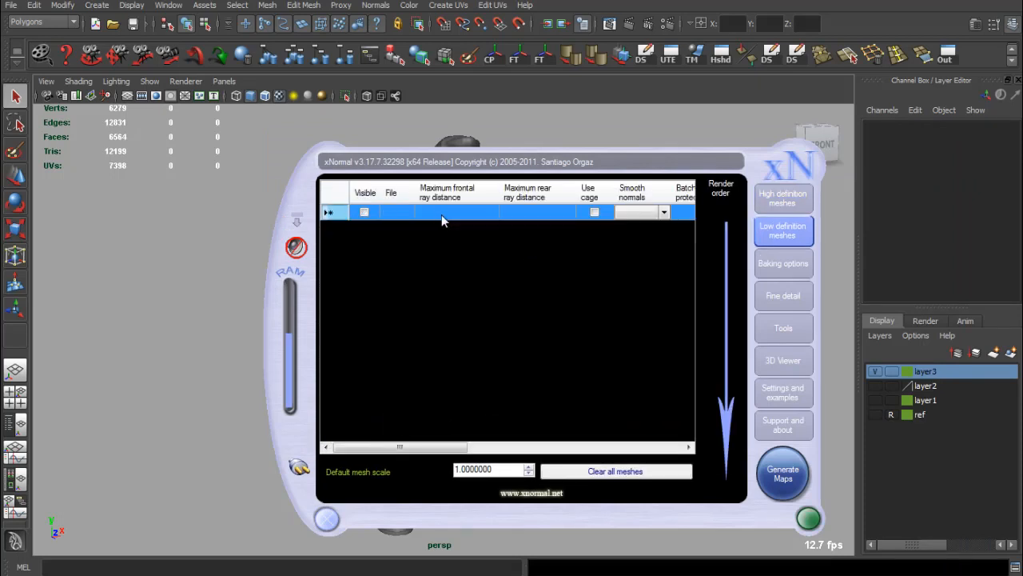
right_click(440, 213)
left_click(478, 223)
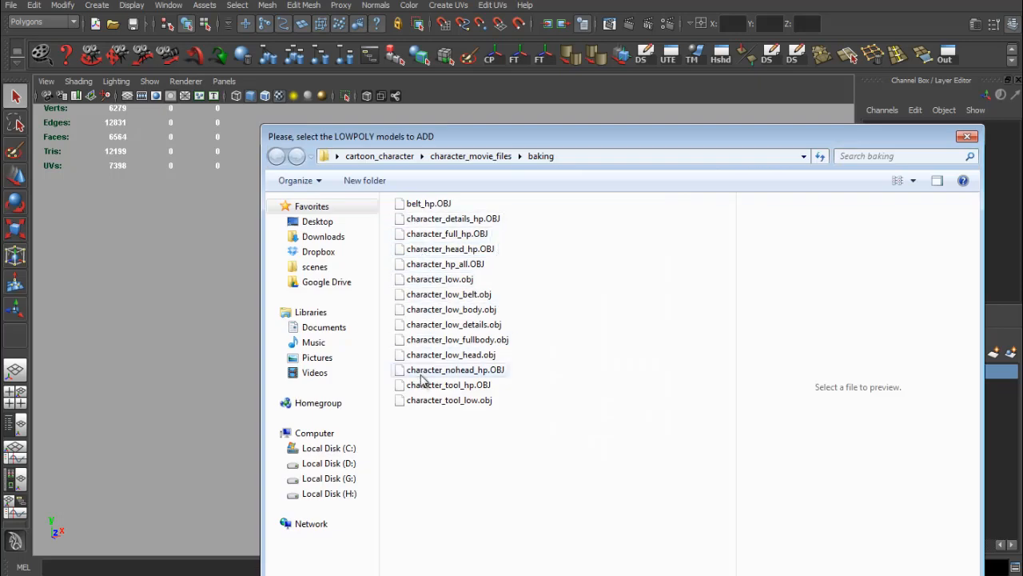
left_click(430, 342)
double_click(430, 342)
Step: Disable the normal map, enable ambient occlusion as the map to render, and review its occlusion settings
left_click(780, 264)
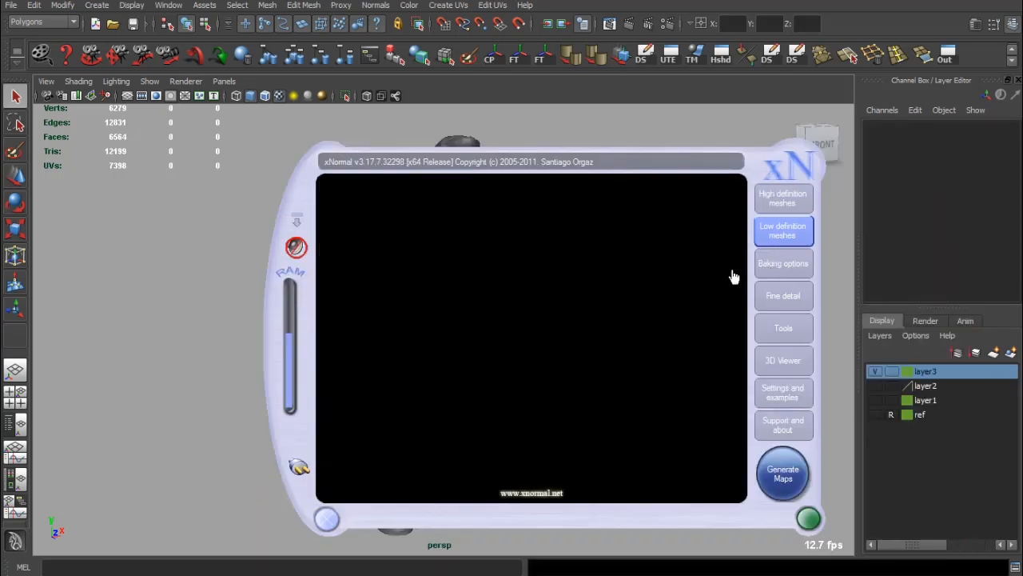
left_click(330, 301)
left_click(331, 368)
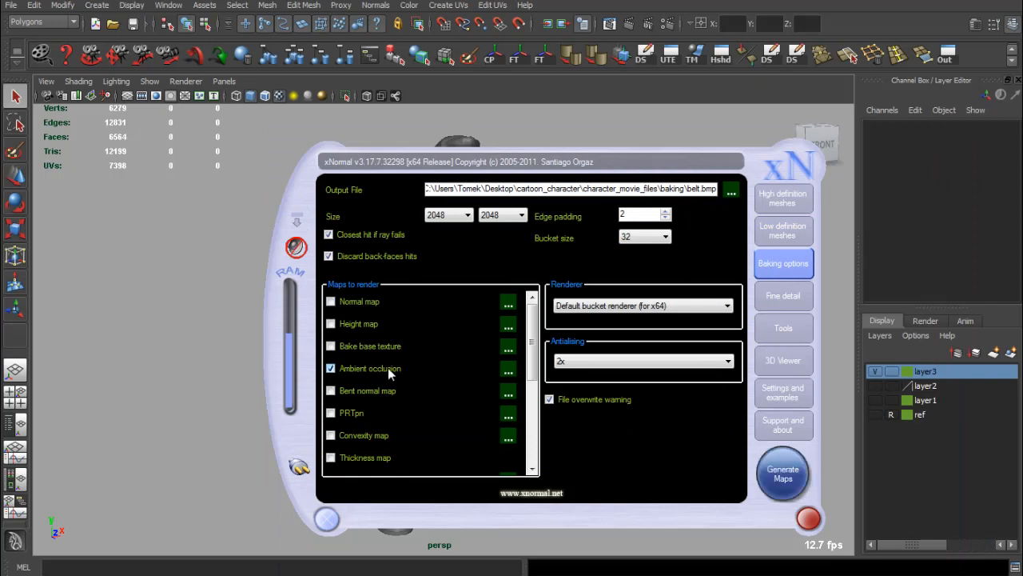
left_click(509, 369)
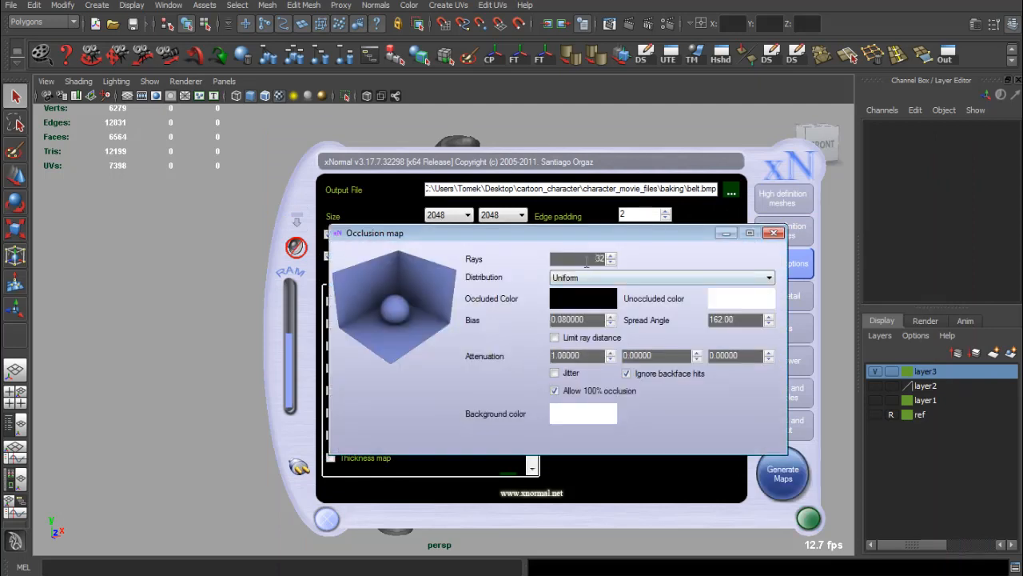
left_click(773, 233)
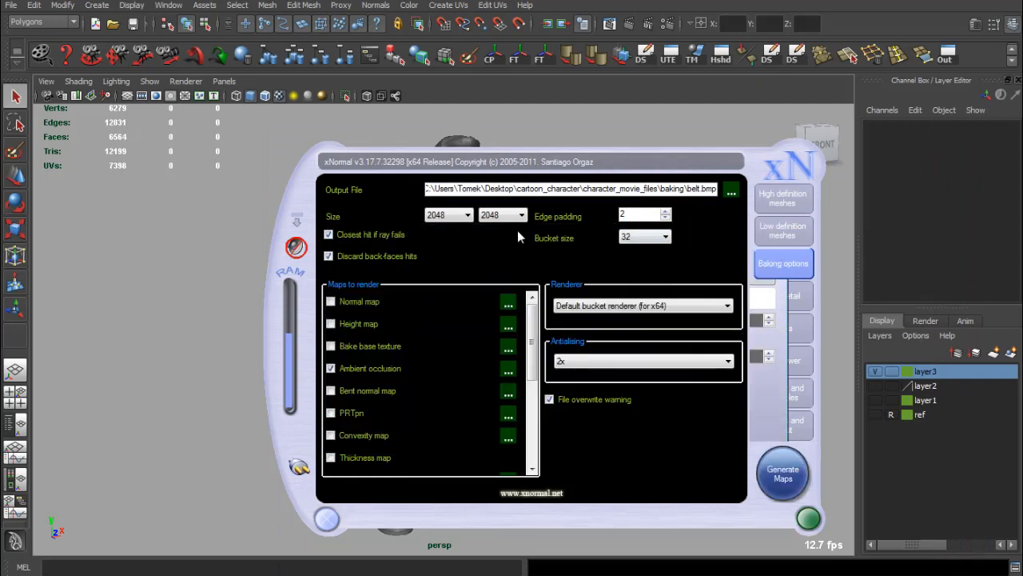
Step: Set the baked map's size to 1024 by 1024
left_click(447, 214)
left_click(447, 276)
left_click(502, 214)
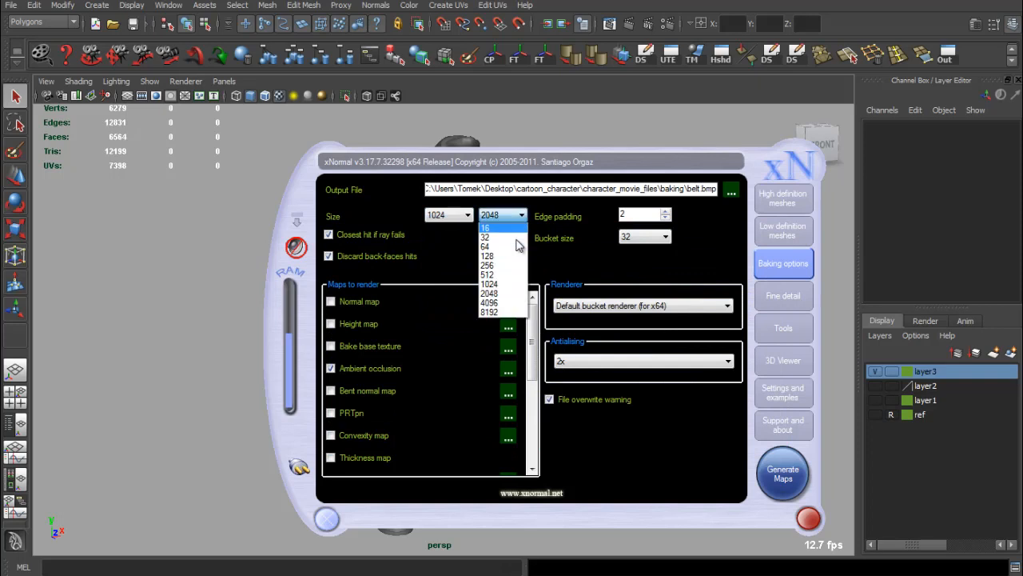
left_click(502, 278)
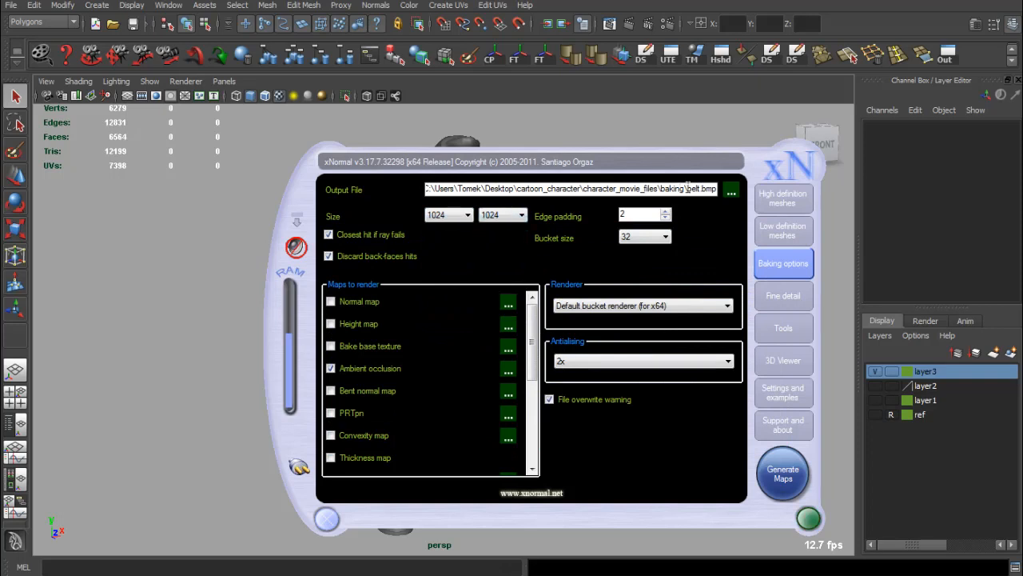
Step: Replace belt.bmp in the output file path with character_ao, keeping the baking folder
left_click_drag(688, 190, 745, 197)
key("BackSpace")
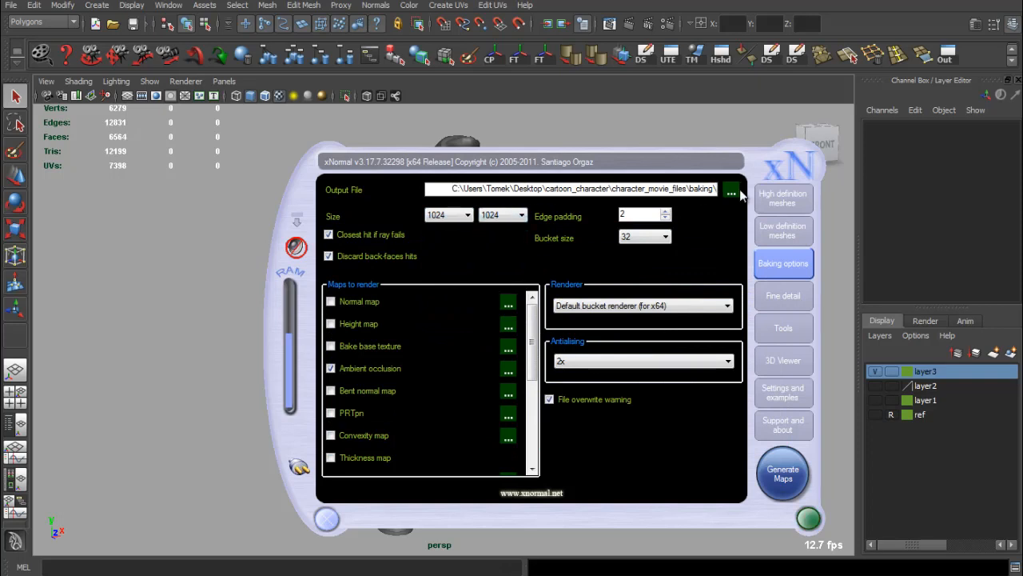
type("character\\chara")
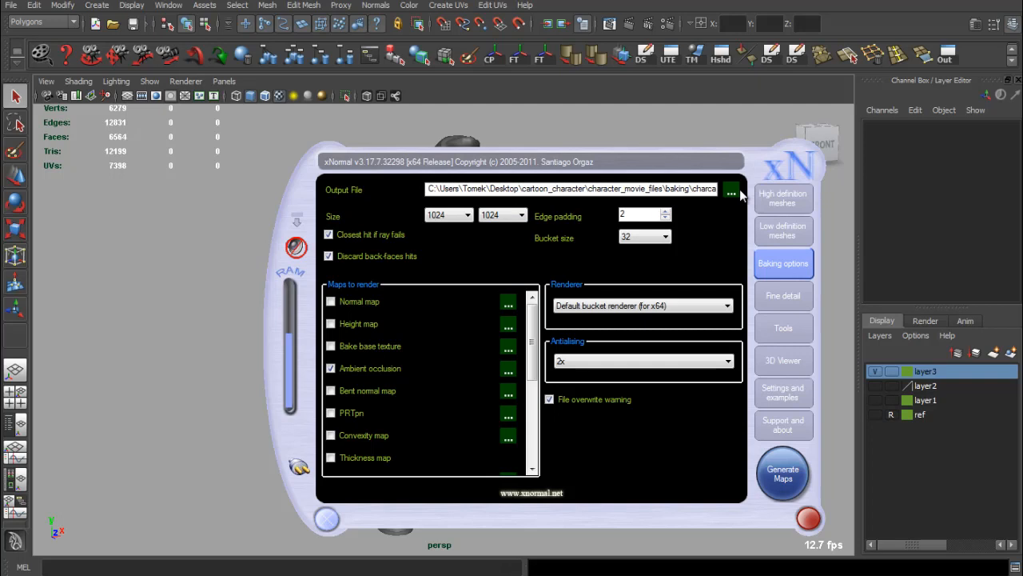
type("cte")
key("BackSpace")
key("BackSpace")
key("BackSpace")
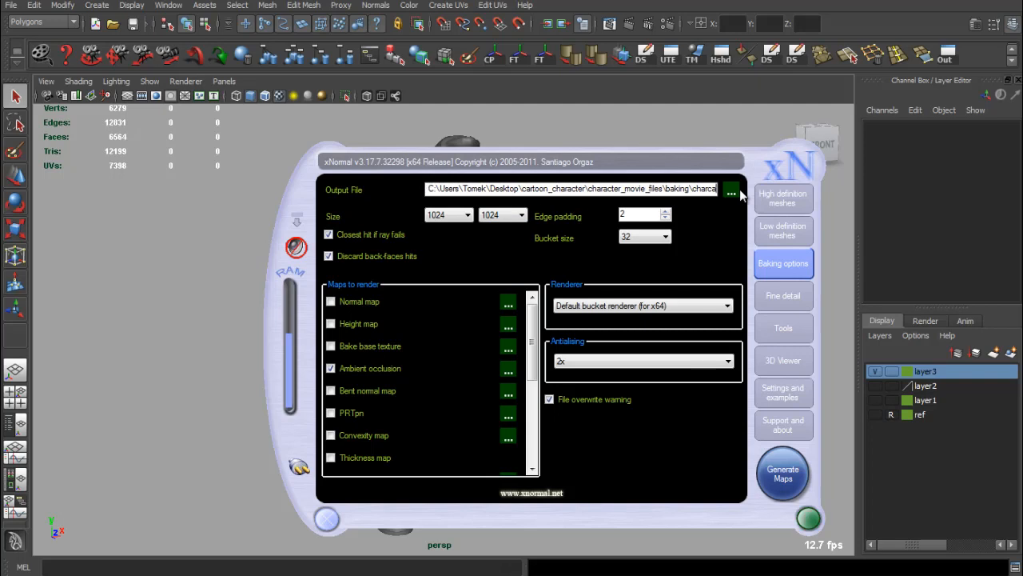
key("BackSpace")
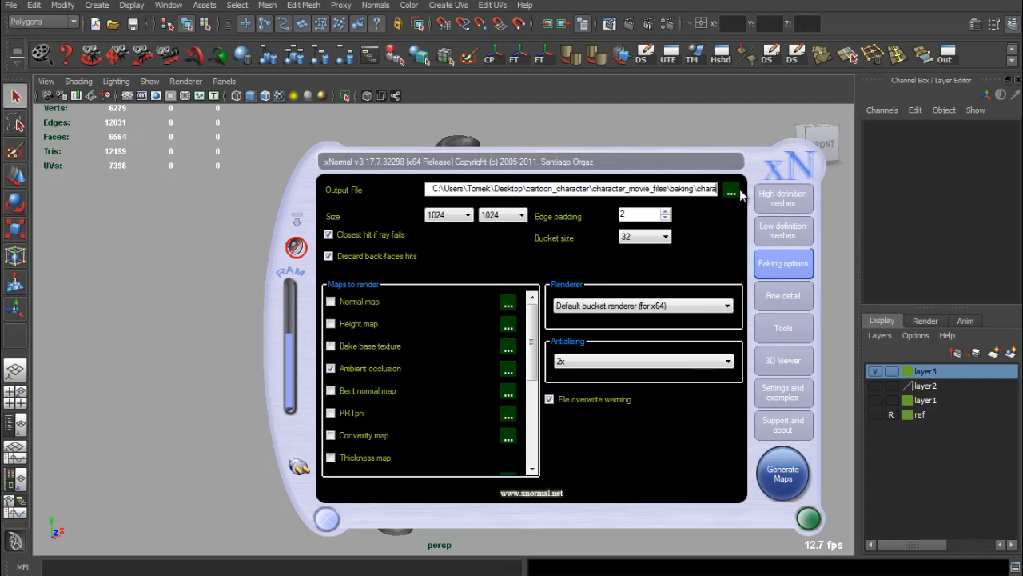
type("cter")
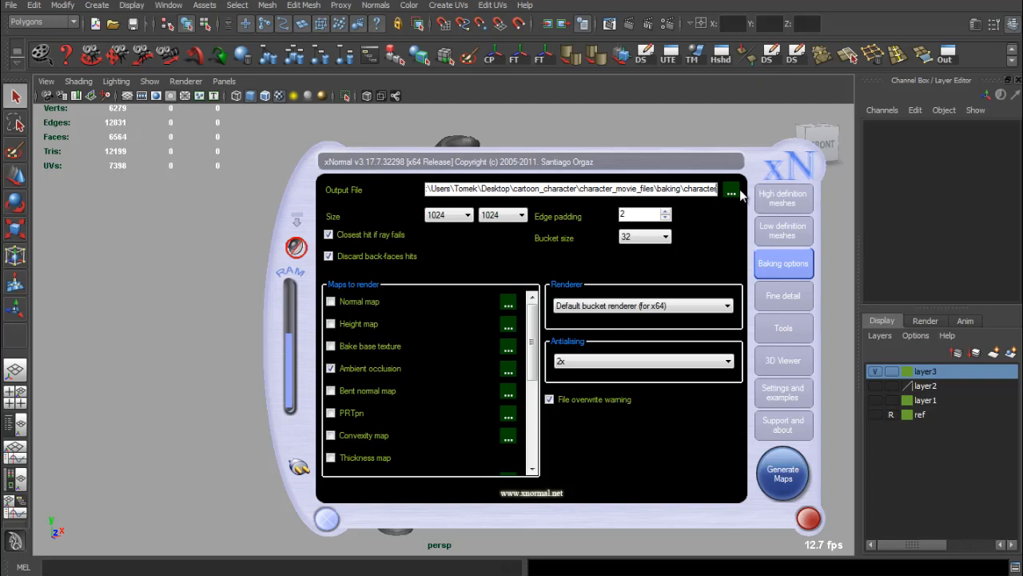
type("_ao")
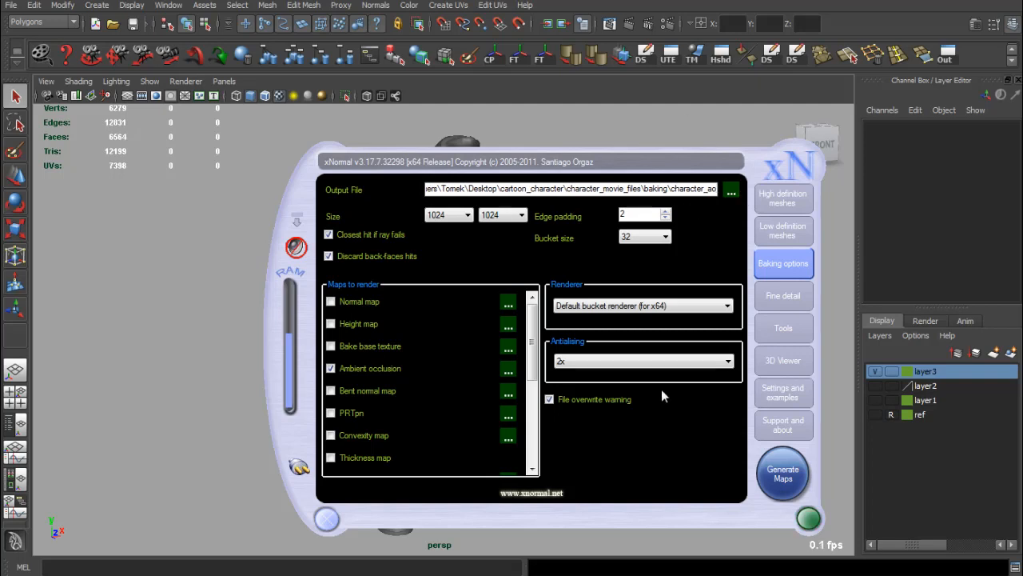
Step: Set the antialiasing to 1x and try to generate the ambient occlusion map
left_click(684, 361)
left_click(626, 372)
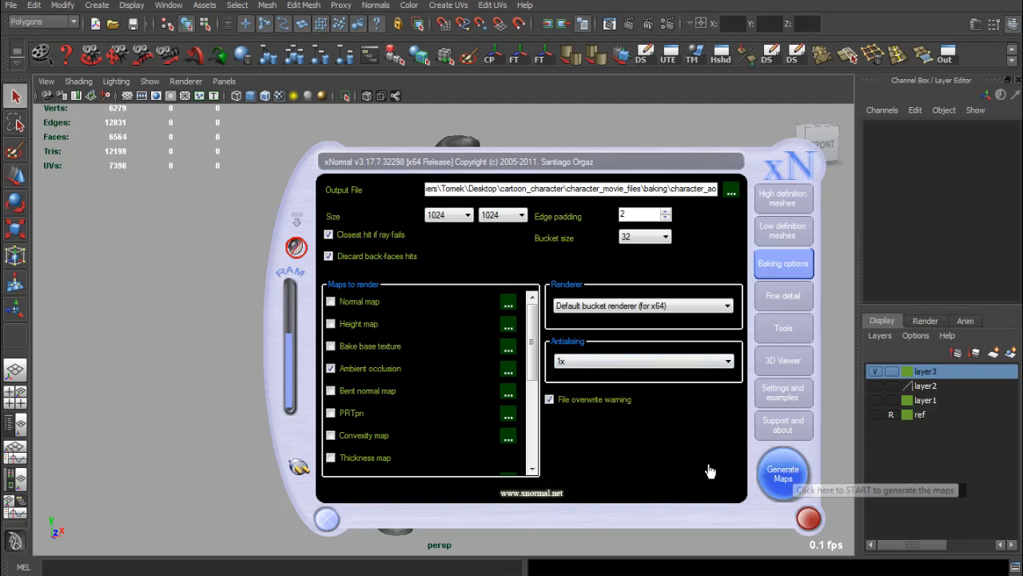
left_click(779, 472)
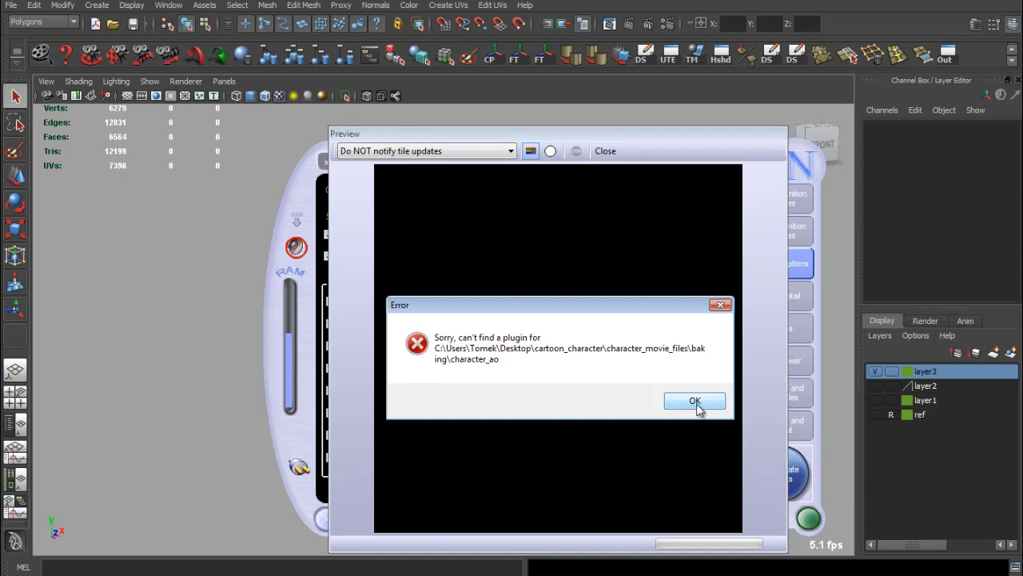
left_click(692, 402)
left_click(605, 151)
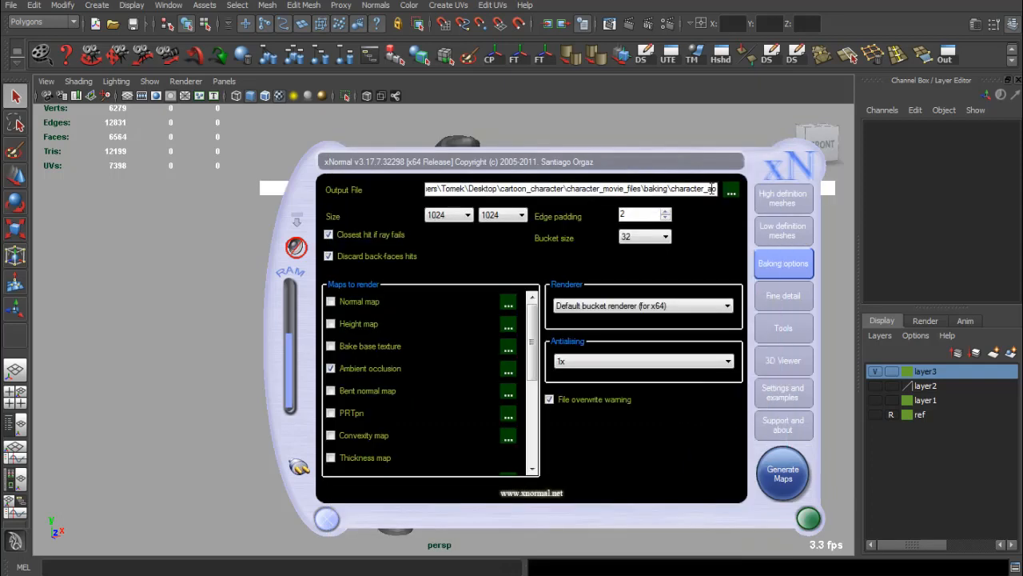
Step: Choose character_ao.bmp in the baking folder as the output file and generate the ambient occlusion map
left_click(730, 191)
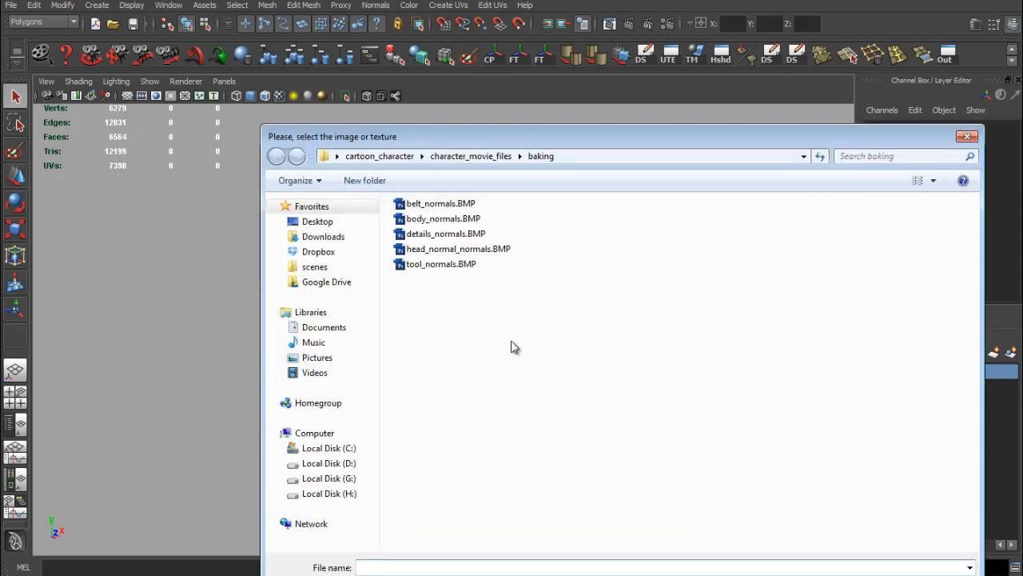
type("char")
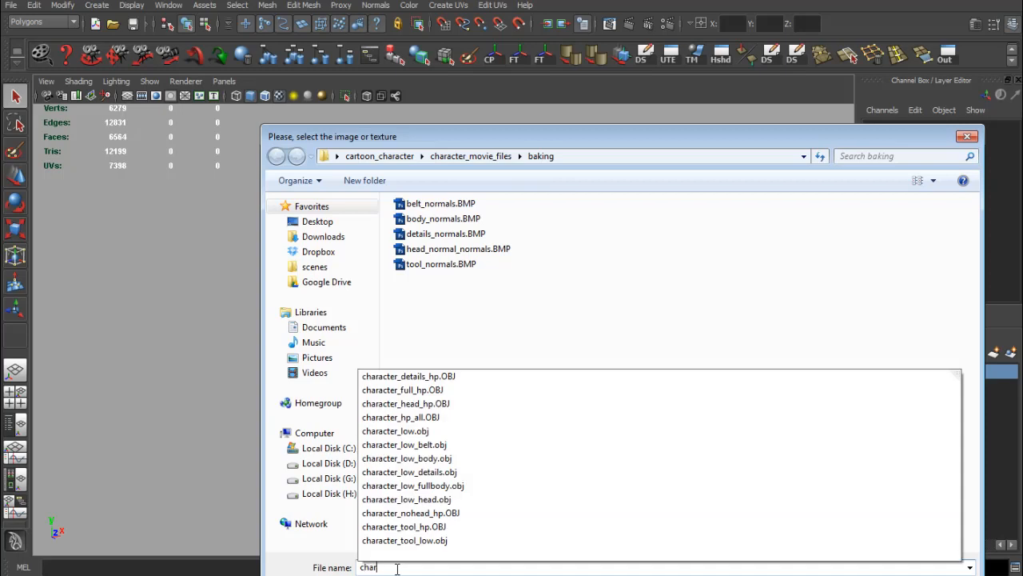
type("acter_a")
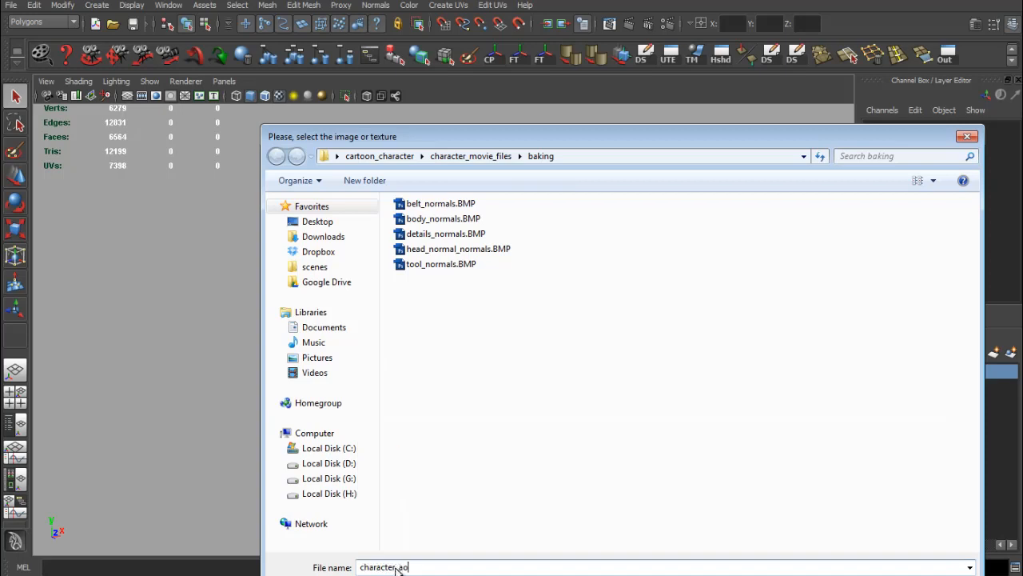
type("o")
key("Return")
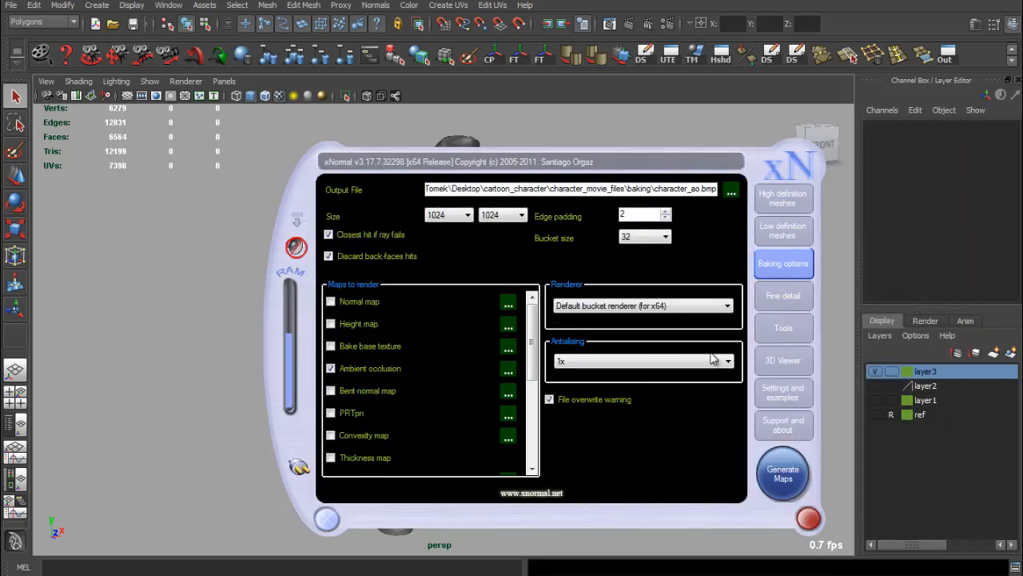
left_click(782, 475)
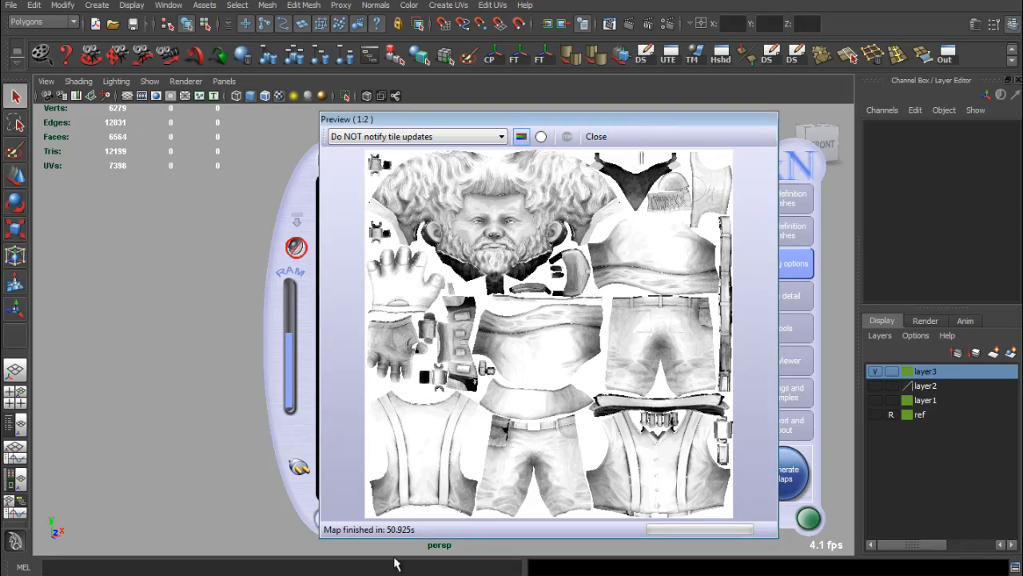
left_click(595, 136)
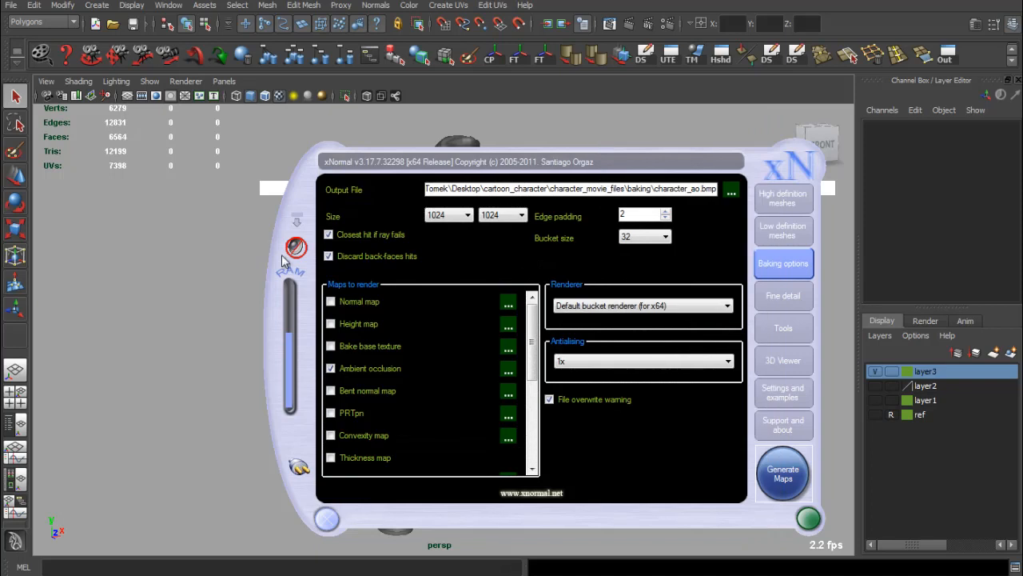
Step: Switch to Maya and connect a File texture to the color of the low-poly character's character_mat_01 material
key("alt+Tab")
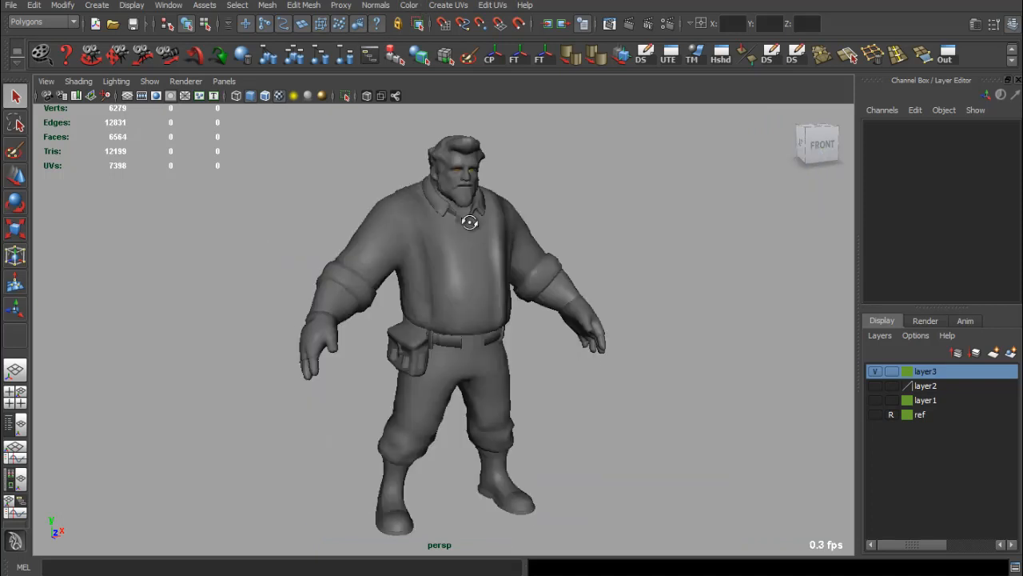
left_click_drag(470, 222, 475, 220, "alt")
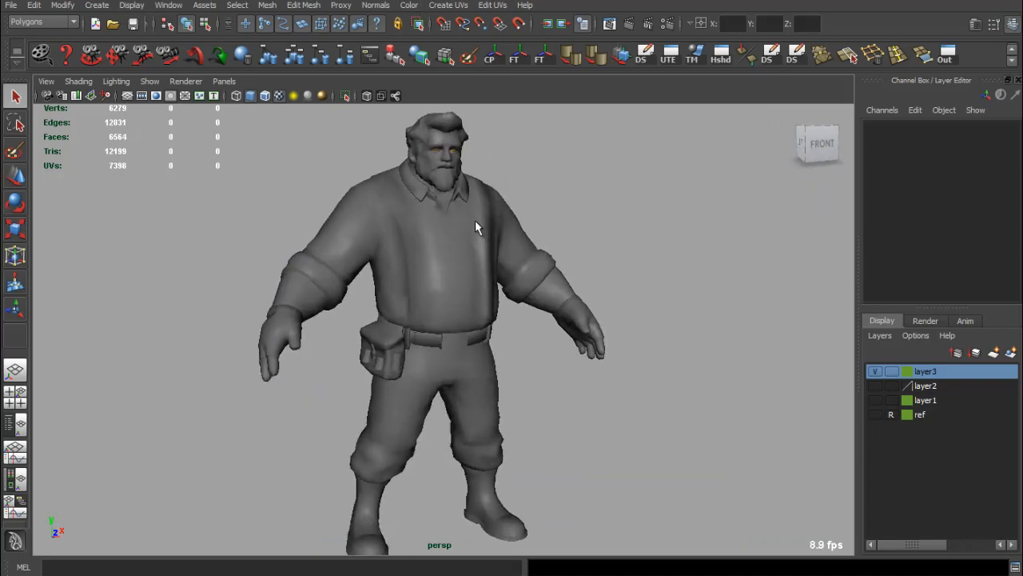
left_click(475, 220)
key("ctrl+a")
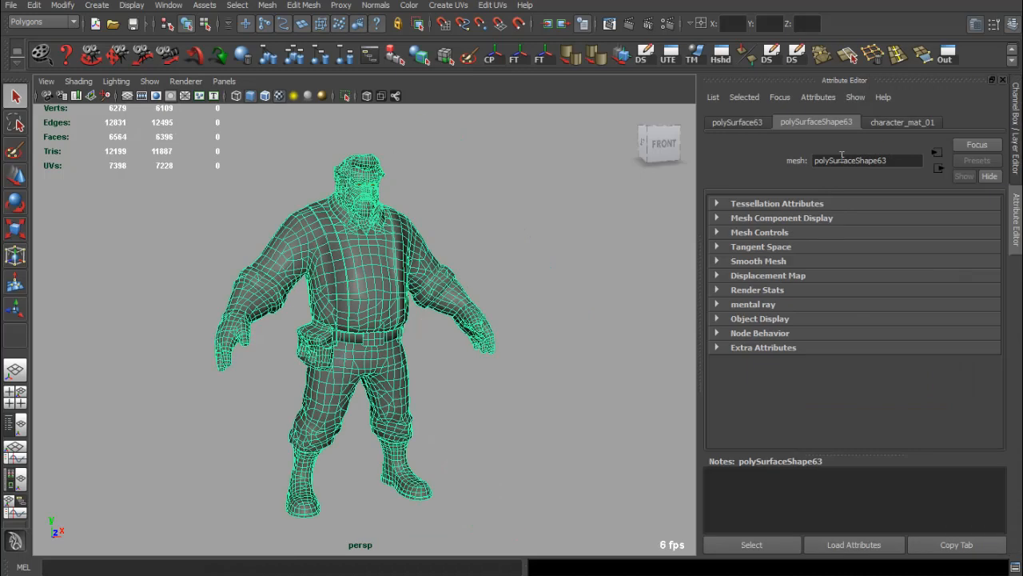
left_click(895, 124)
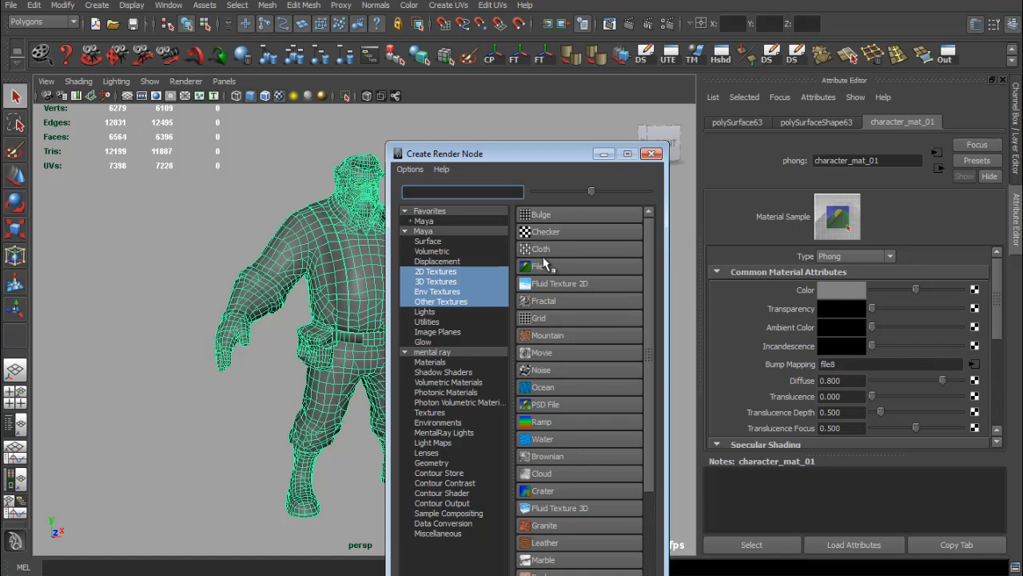
left_click(546, 263)
left_click(597, 268)
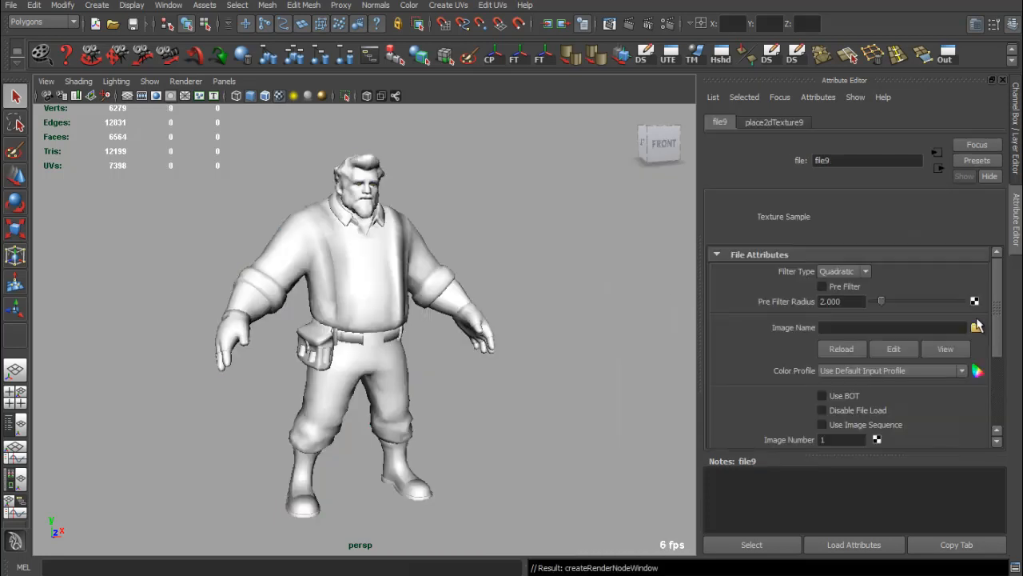
Step: Load character_ao_occlusion.BMP from the cartoon_character\character_movie_files\baking folder on the desktop as the file texture's image
left_click(973, 329)
left_click(61, 125)
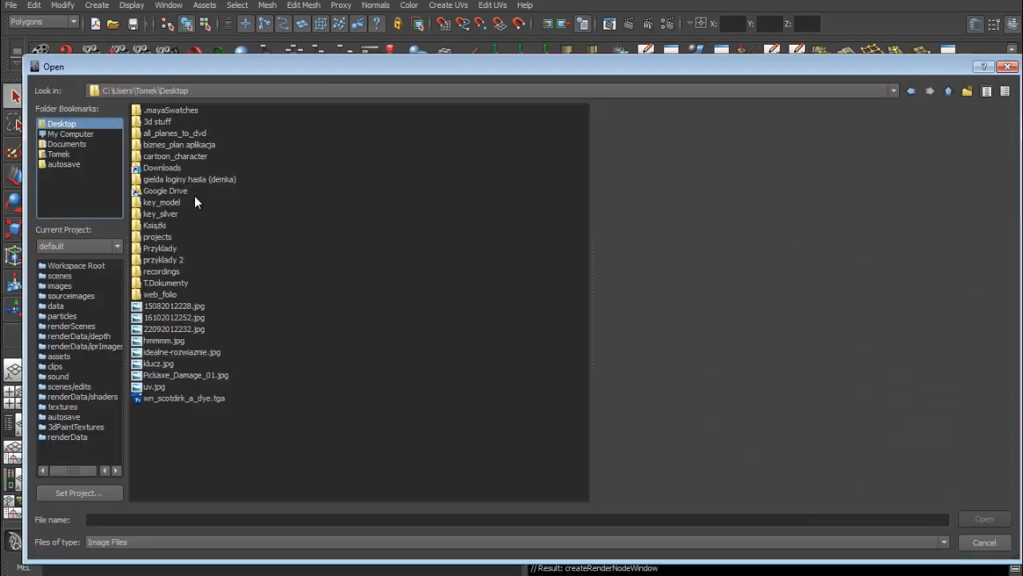
left_click(165, 155)
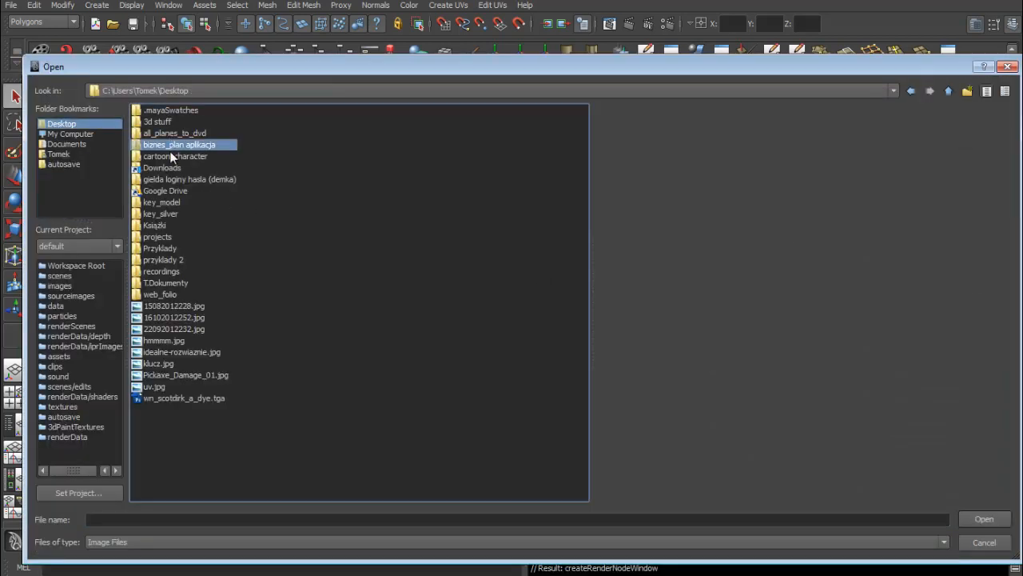
double_click(166, 155)
left_click(167, 132)
double_click(167, 133)
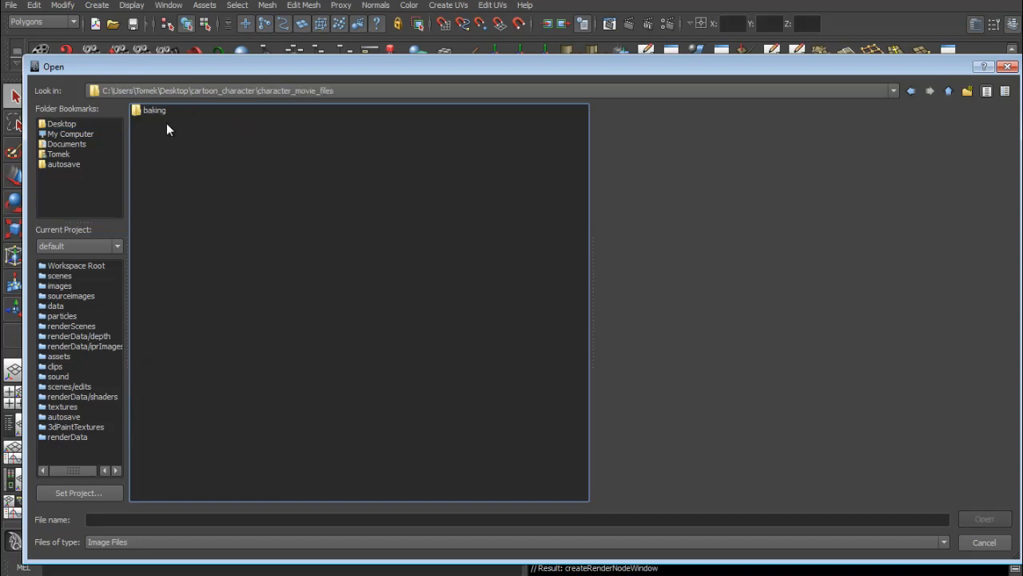
double_click(166, 110)
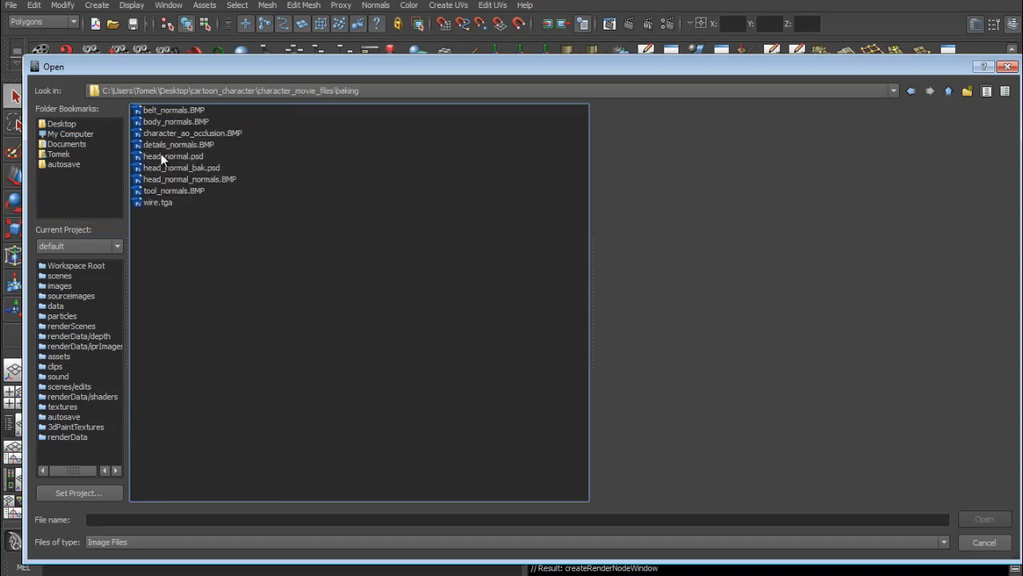
left_click(168, 131)
double_click(169, 131)
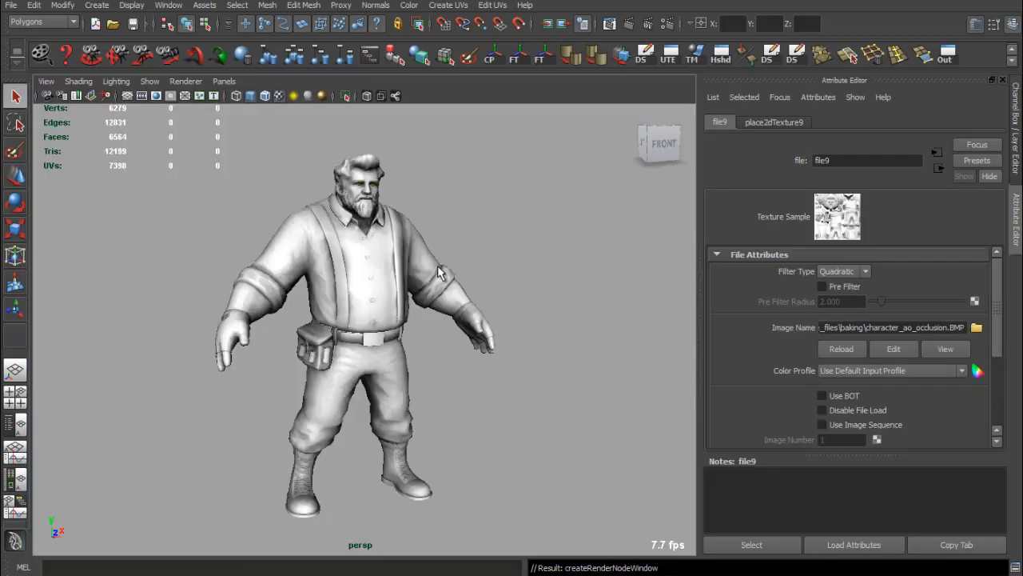
Step: Examine the baked ambient occlusion on the character's face, ear, beard and shirt front from several angles
left_click(1016, 128)
scroll(610, 255, "up", 3)
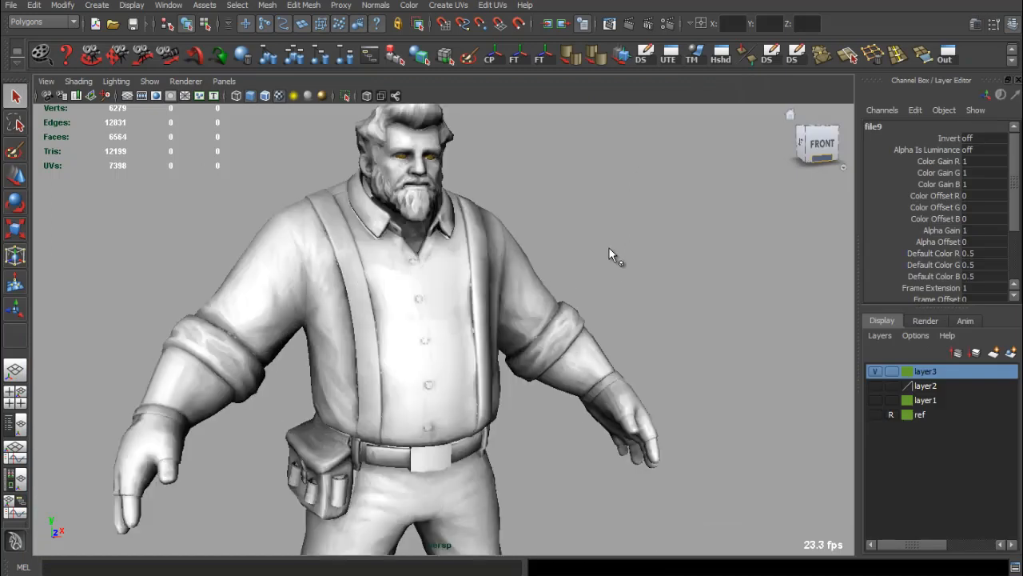
middle_click_drag(609, 248, 650, 364, "alt")
scroll(600, 268, "up", 4)
left_click_drag(600, 269, 582, 247, "alt")
scroll(583, 247, "up", 4)
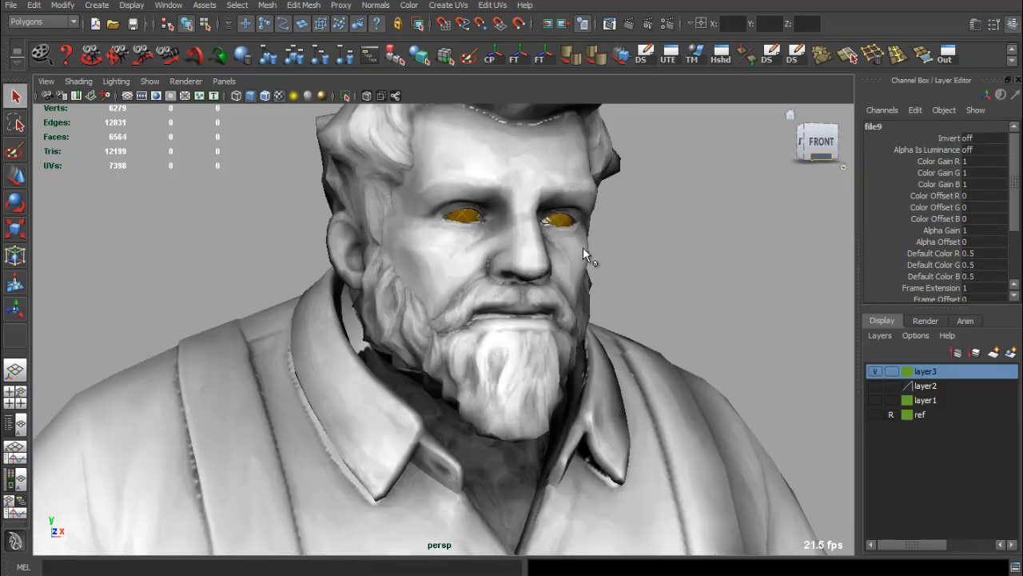
right_click_drag(580, 232, 549, 231, "alt")
left_click_drag(549, 232, 571, 253, "alt")
right_click_drag(571, 253, 618, 272, "alt")
left_click_drag(618, 272, 445, 259, "alt")
middle_click_drag(445, 258, 450, 268, "alt")
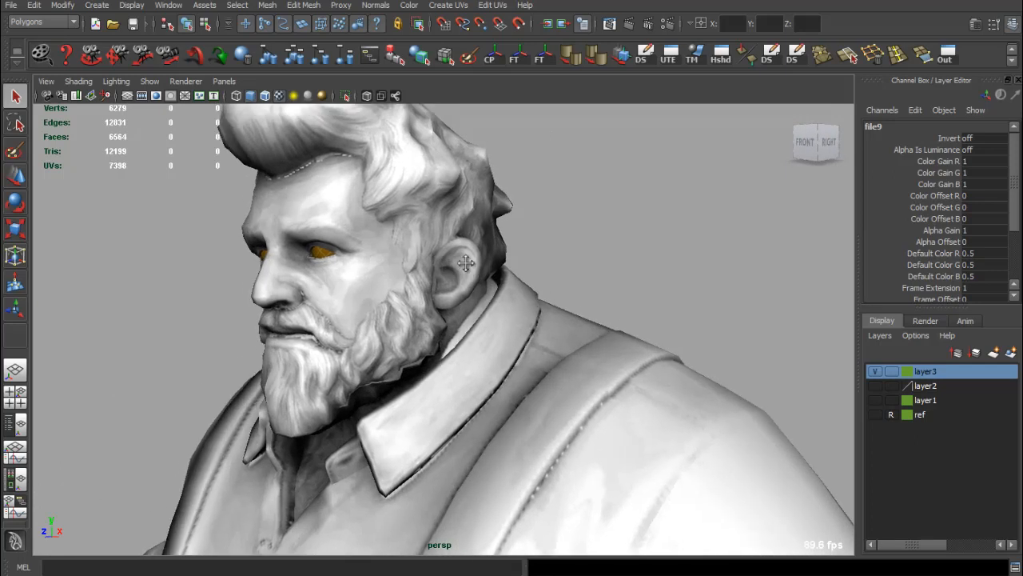
left_click_drag(450, 268, 477, 258, "alt")
right_click_drag(477, 258, 489, 261, "alt")
left_click_drag(489, 261, 527, 259, "alt")
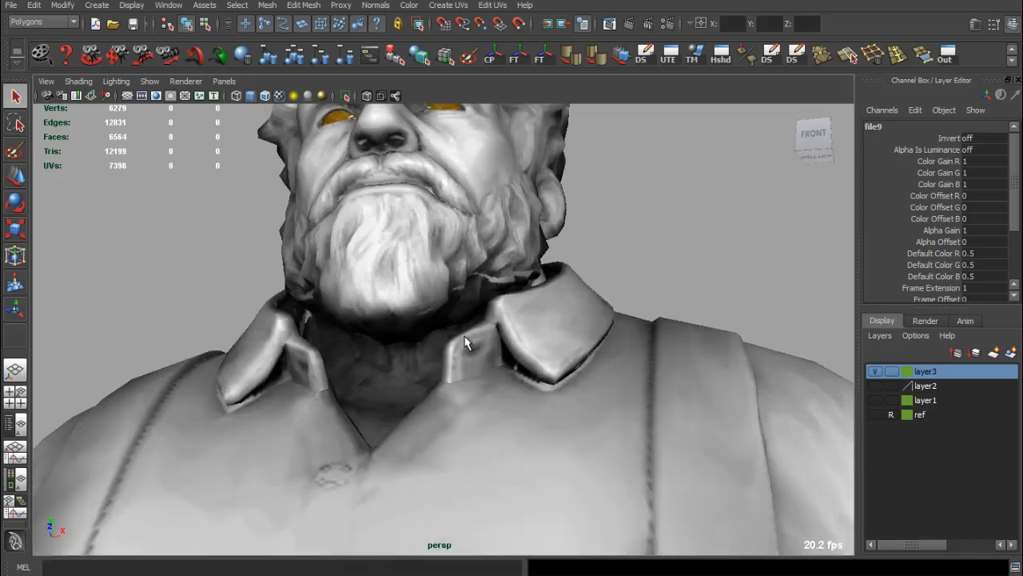
Step: Examine the occlusion up close along the beard's lower edge, around the collar and at the back of the neck
left_click_drag(436, 308, 503, 304, "alt")
right_click_drag(503, 304, 639, 301, "alt")
middle_click_drag(639, 301, 426, 294, "alt")
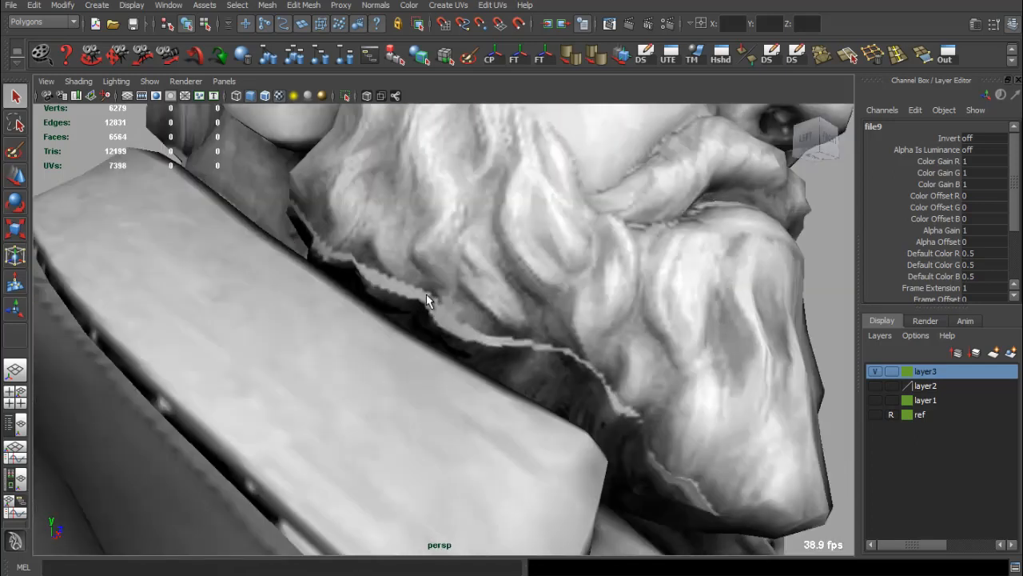
right_click_drag(394, 293, 440, 283, "alt")
left_click_drag(440, 283, 531, 338, "alt")
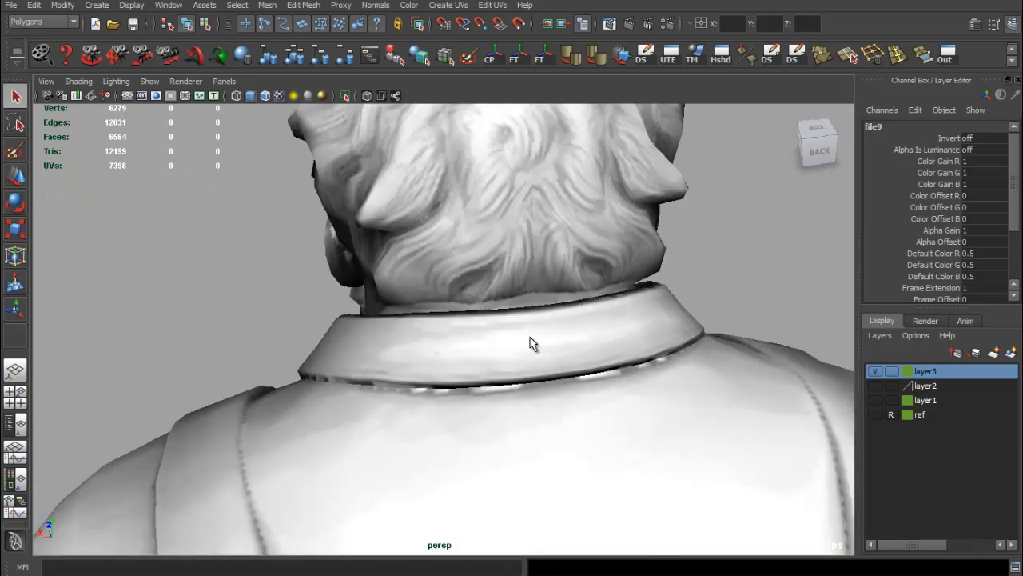
right_click_drag(530, 338, 590, 351, "alt")
middle_click_drag(589, 357, 618, 283, "alt")
left_click_drag(619, 283, 275, 320, "alt")
left_click_drag(430, 325, 475, 322, "alt")
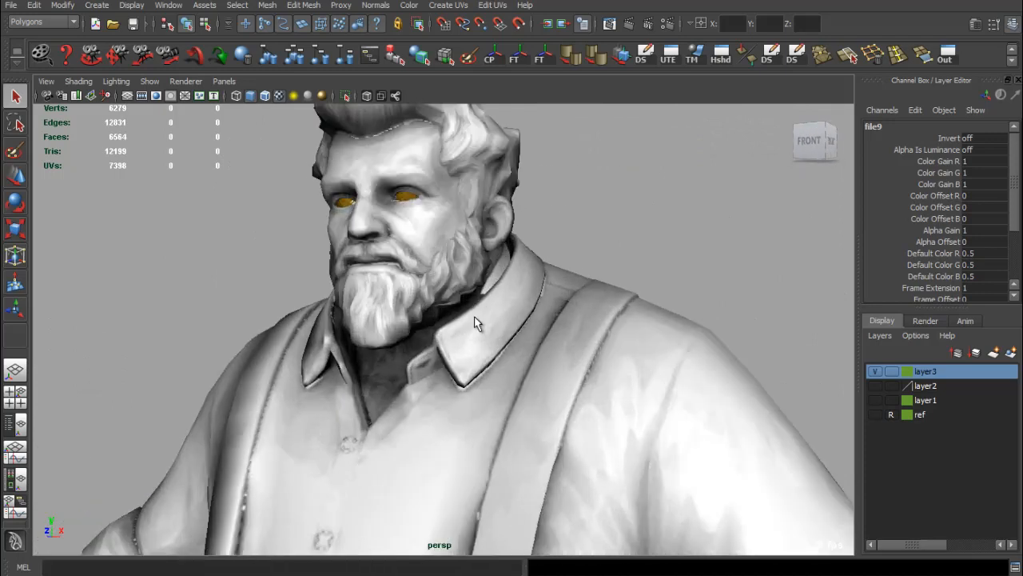
Step: Inspect the whole character and its upper body in high quality rendering, and return the viewport to default quality
scroll(478, 323, "down", 7)
middle_click_drag(480, 325, 487, 224, "alt")
left_click_drag(487, 237, 575, 260, "alt")
scroll(572, 263, "down", 5)
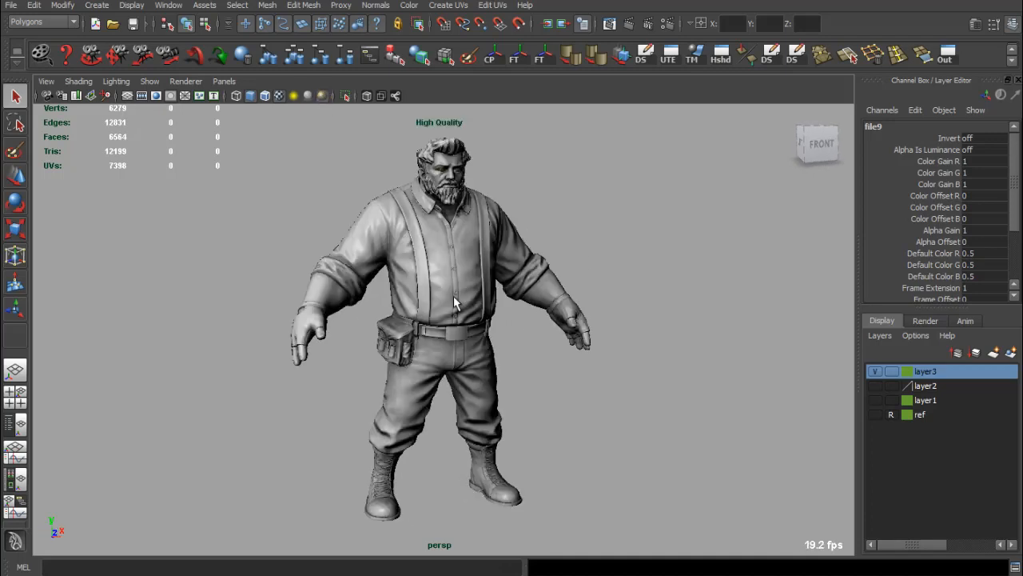
left_click_drag(453, 296, 504, 270, "alt")
right_click_drag(504, 271, 600, 276, "alt")
middle_click_drag(529, 232, 507, 369, "alt")
scroll(488, 281, "up", 5)
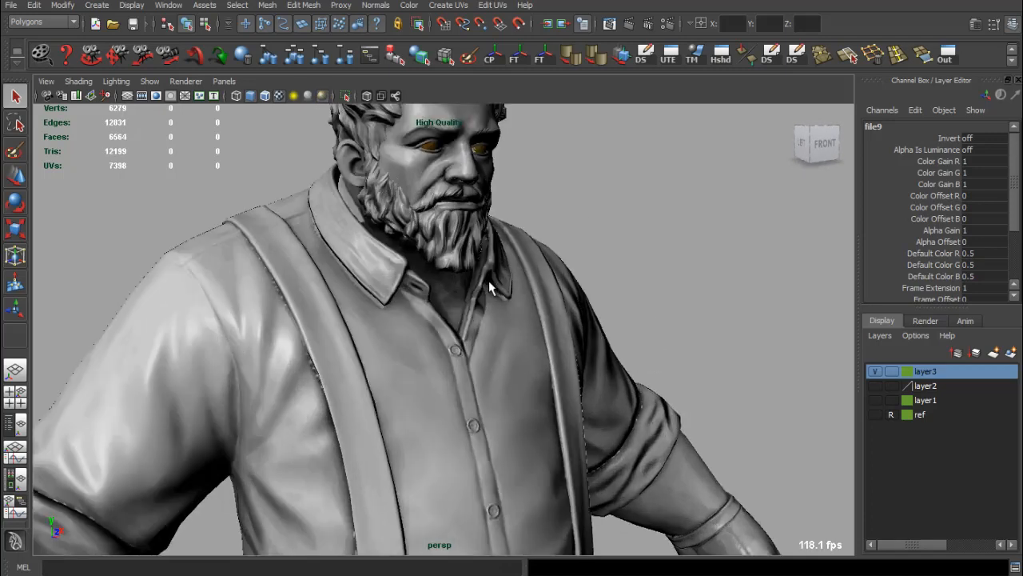
middle_click_drag(488, 299, 477, 229, "alt")
scroll(488, 352, "down", 8)
left_click_drag(478, 229, 453, 242, "alt")
left_click(321, 96)
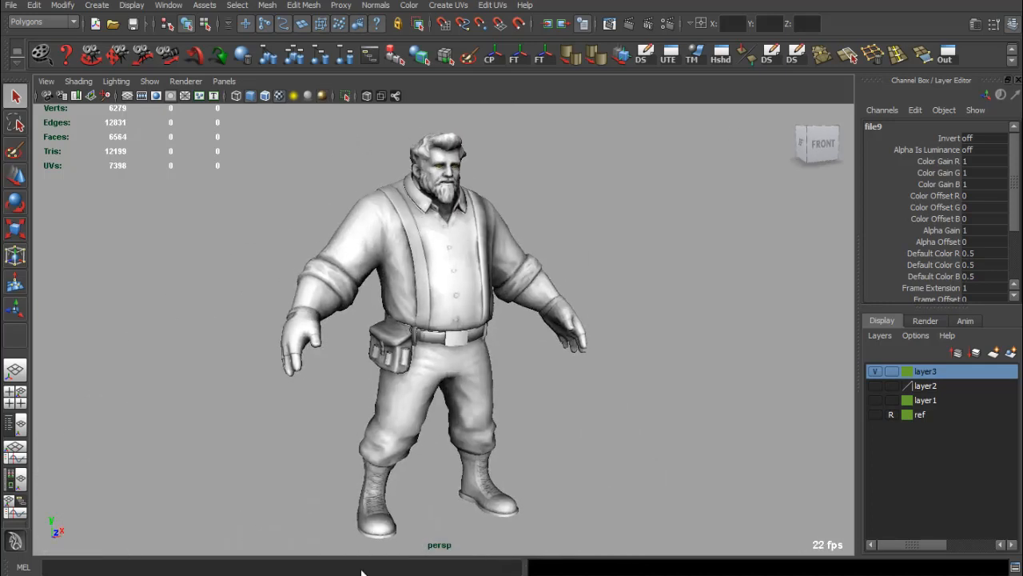
Step: Switch to xNormal and set the output map size to 2048 by 2048
key("alt+Tab")
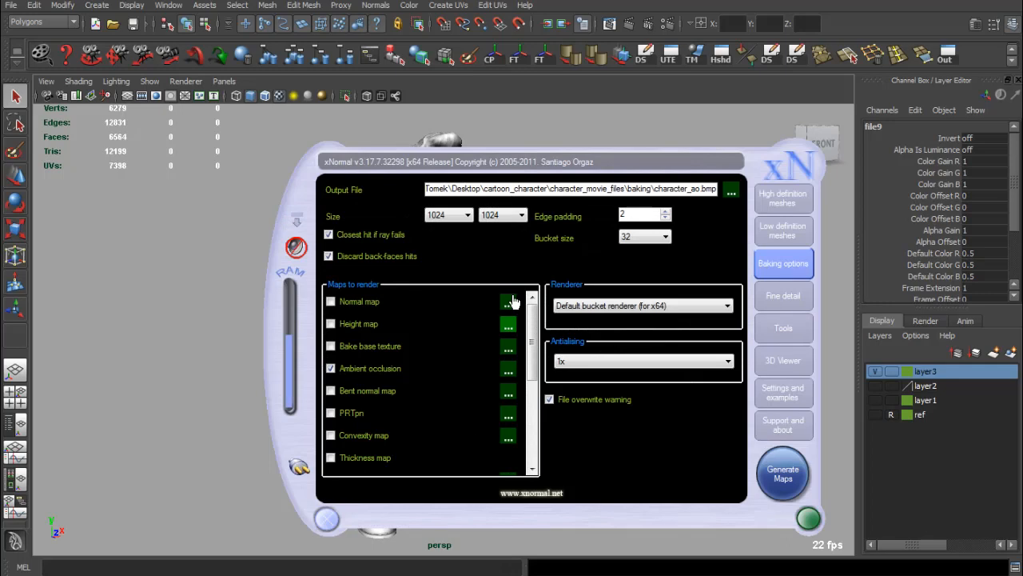
left_click_drag(506, 158, 471, 154)
left_click(413, 211)
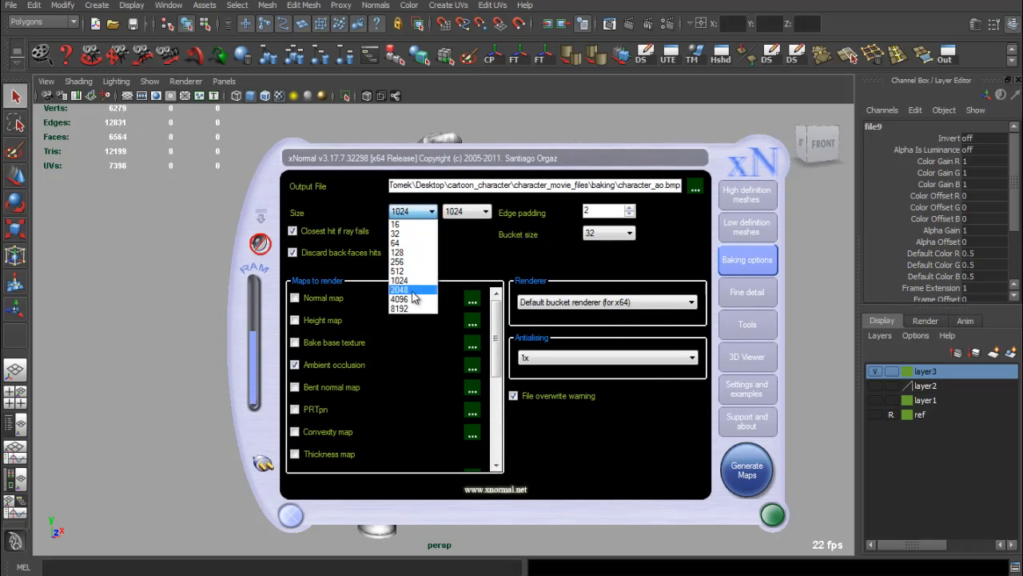
left_click(413, 295)
left_click(473, 210)
left_click(467, 293)
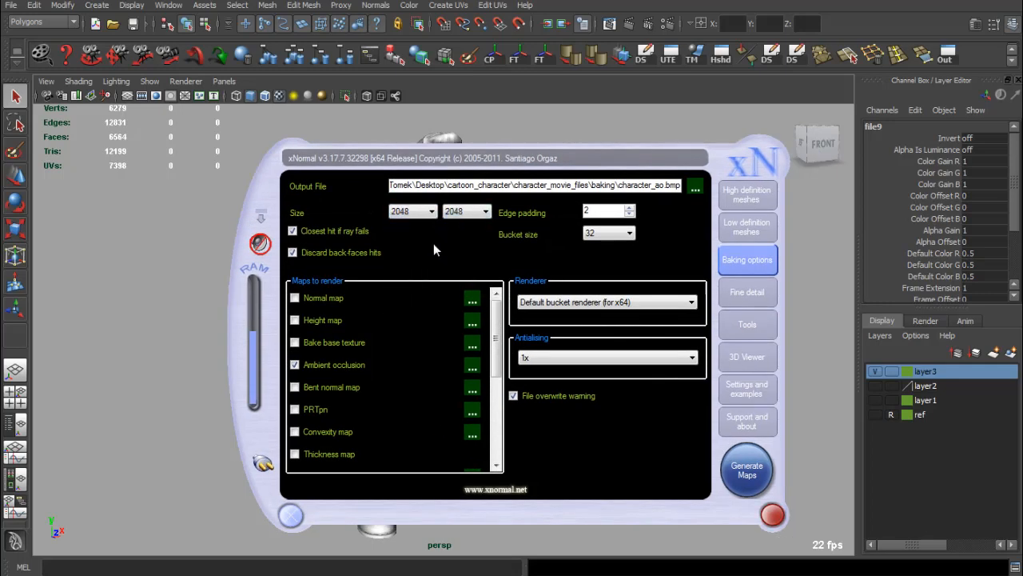
Step: Set the antialiasing to 2x, generate the ambient occlusion map and close its finished preview
left_click(473, 367)
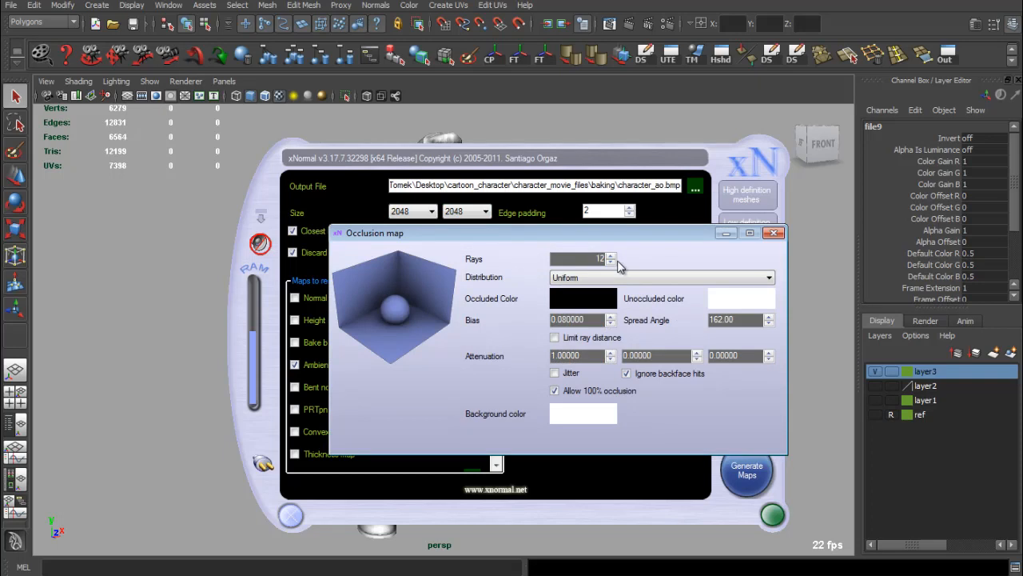
left_click(773, 233)
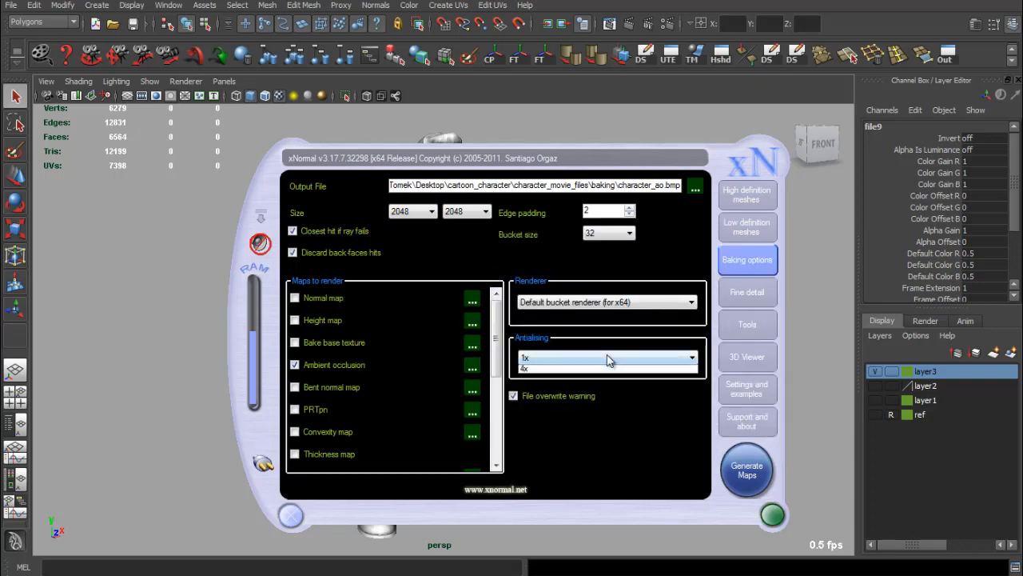
left_click(607, 358)
left_click(559, 380)
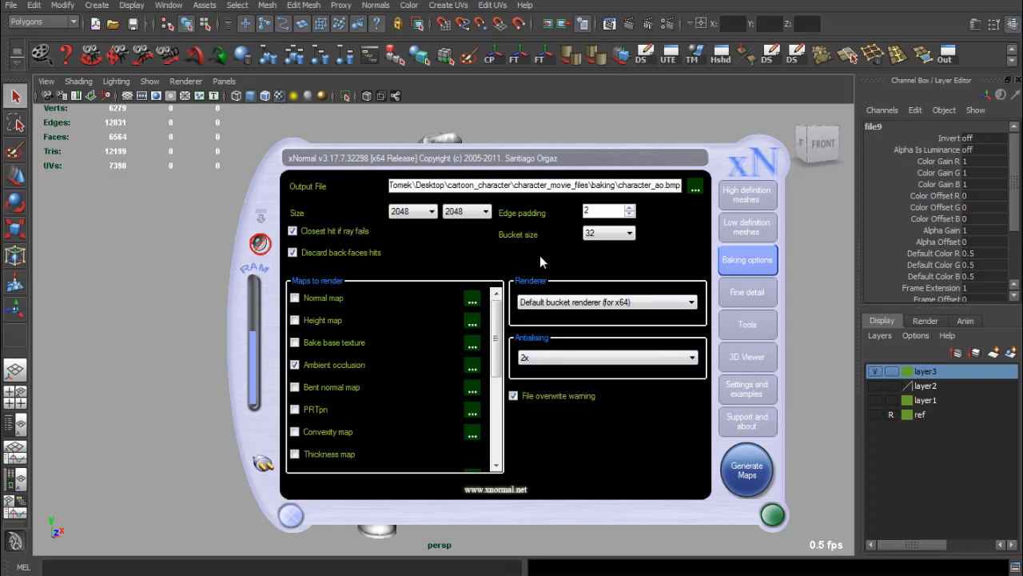
left_click(742, 472)
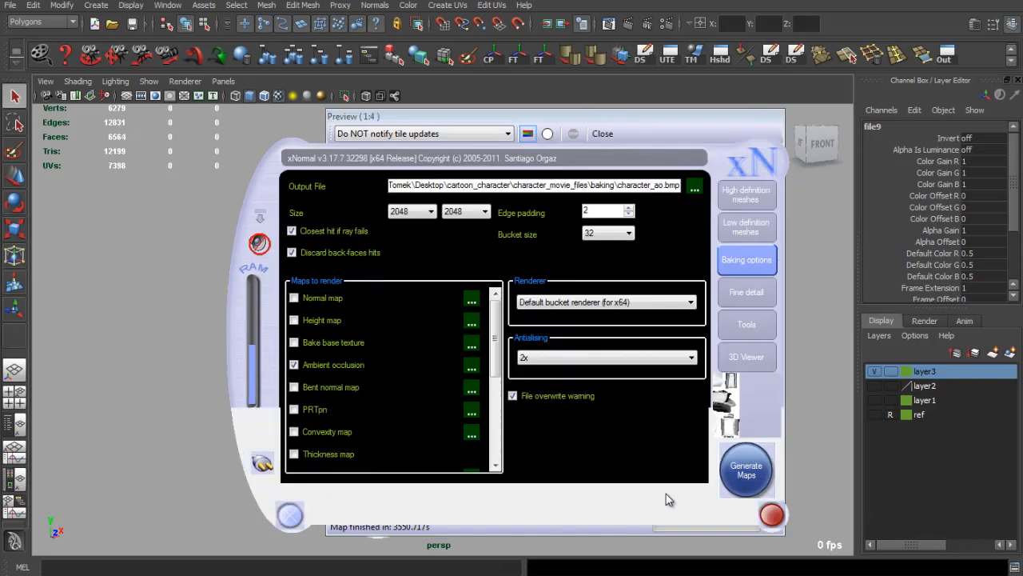
left_click(617, 125)
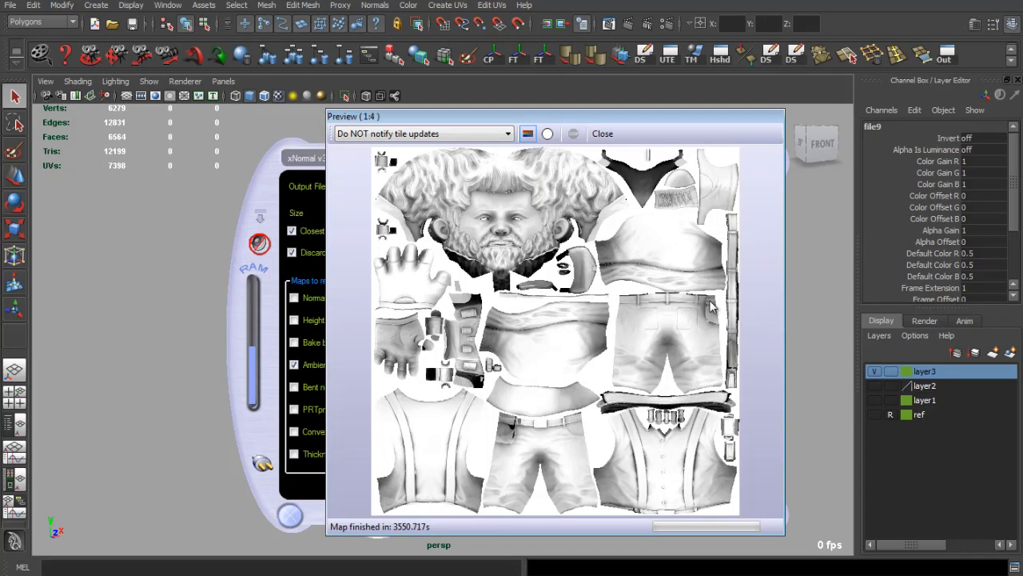
left_click(603, 134)
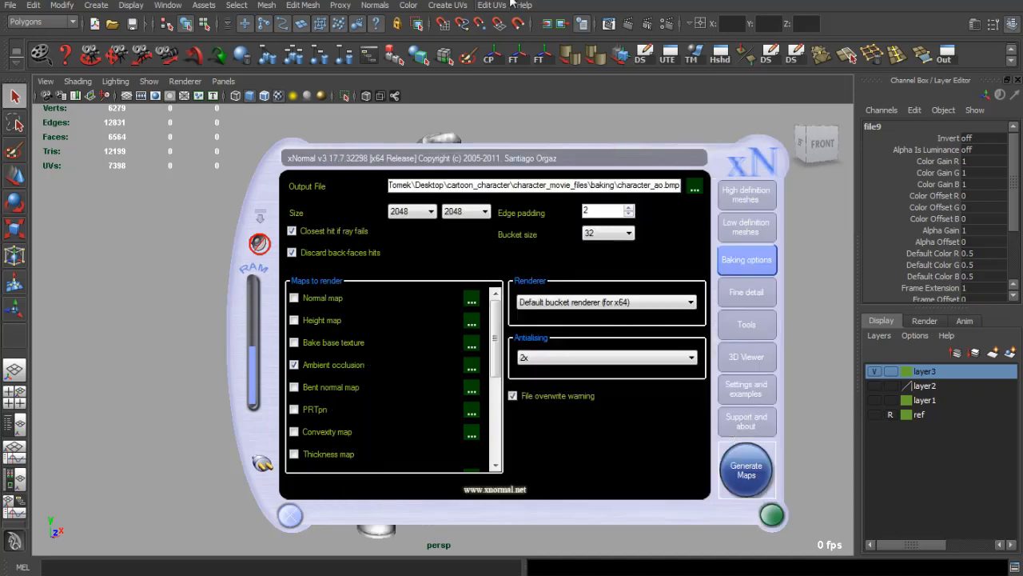
Step: Switch to Maya and reload the color texture of character_mat_01 so it uses the newly baked occlusion map
left_click(548, 93)
scroll(473, 231, "up", 5)
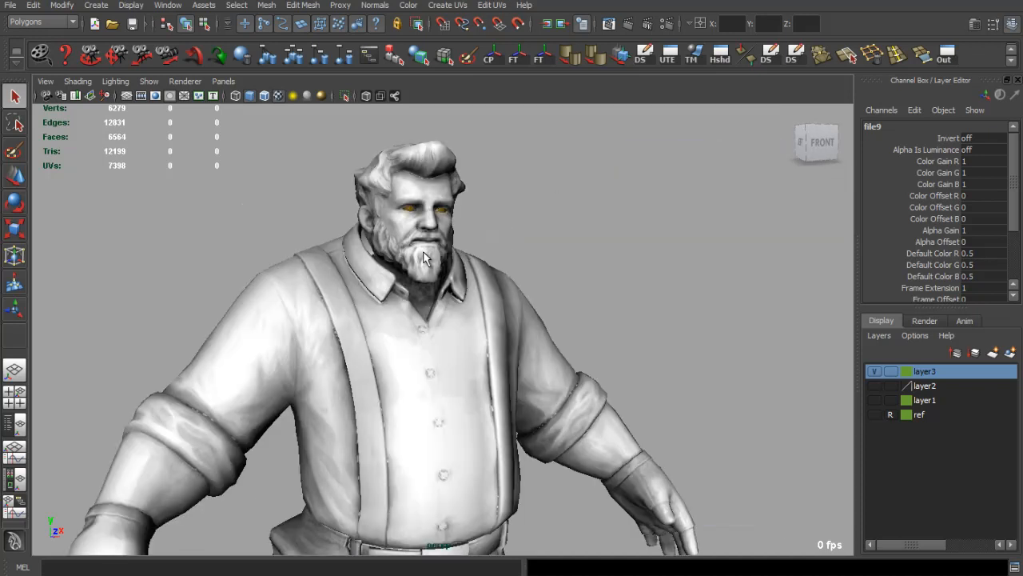
left_click(471, 239)
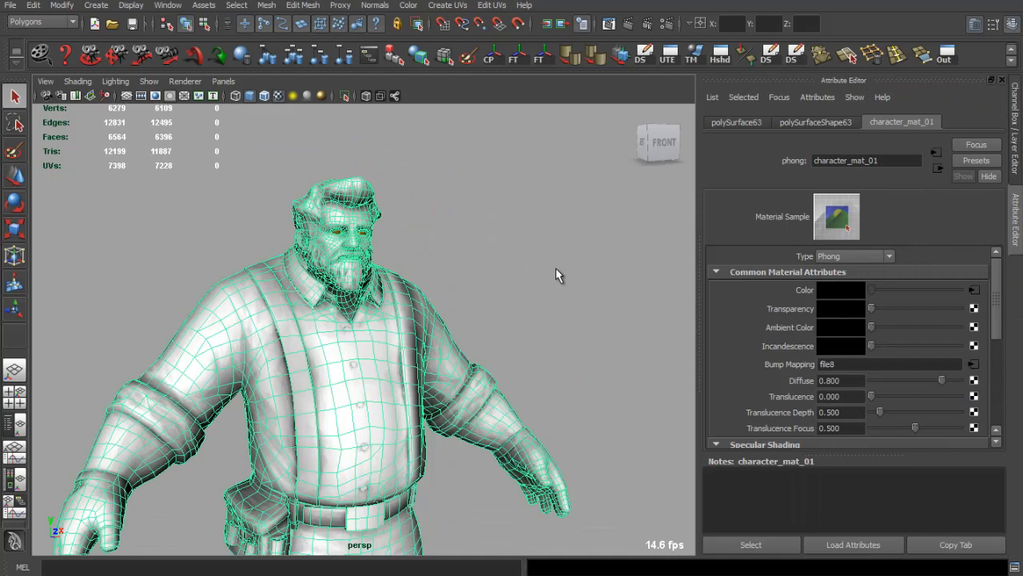
scroll(555, 268, "up", 10)
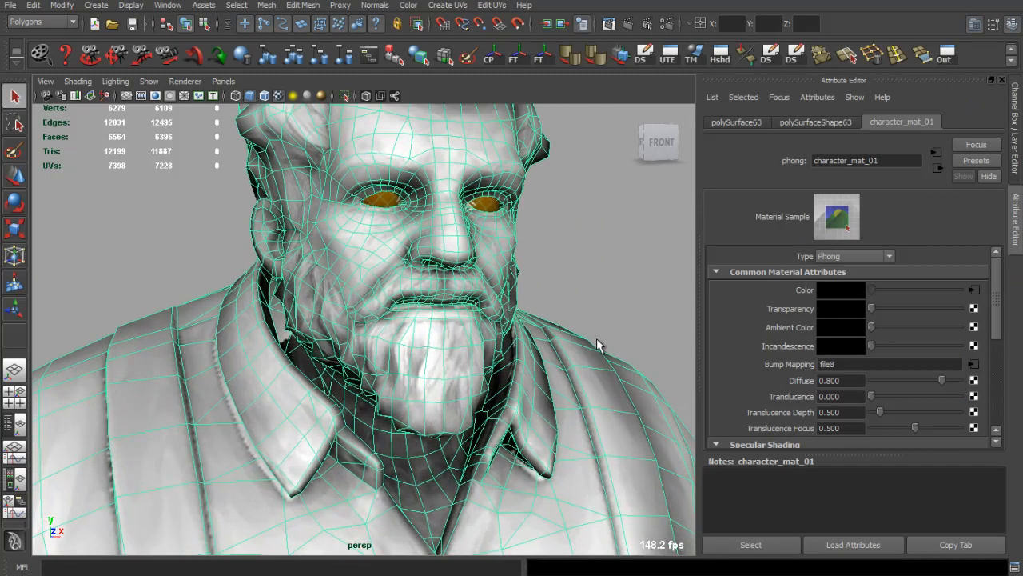
middle_click_drag(597, 344, 629, 367, "alt")
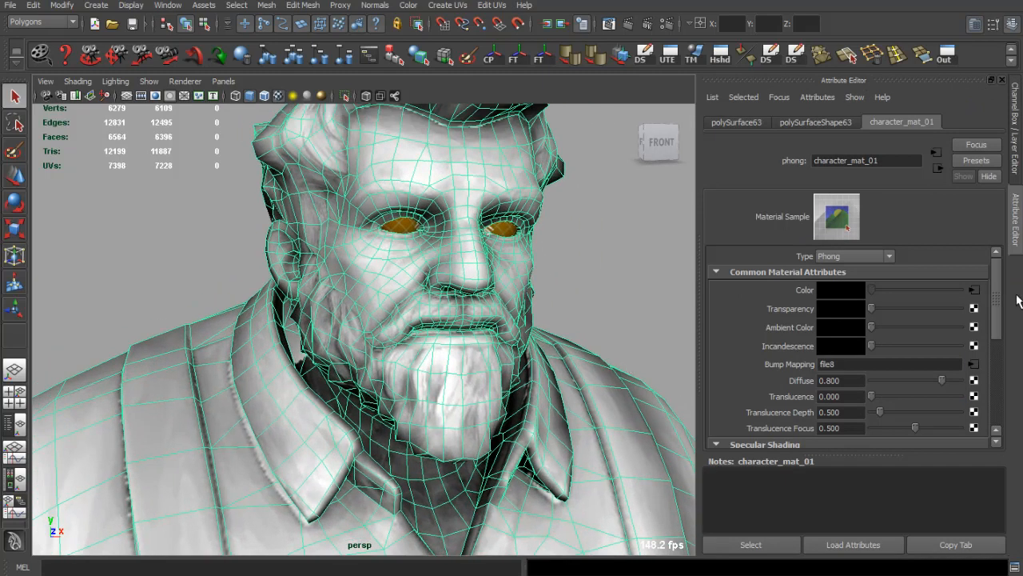
left_click(973, 291)
left_click(640, 295)
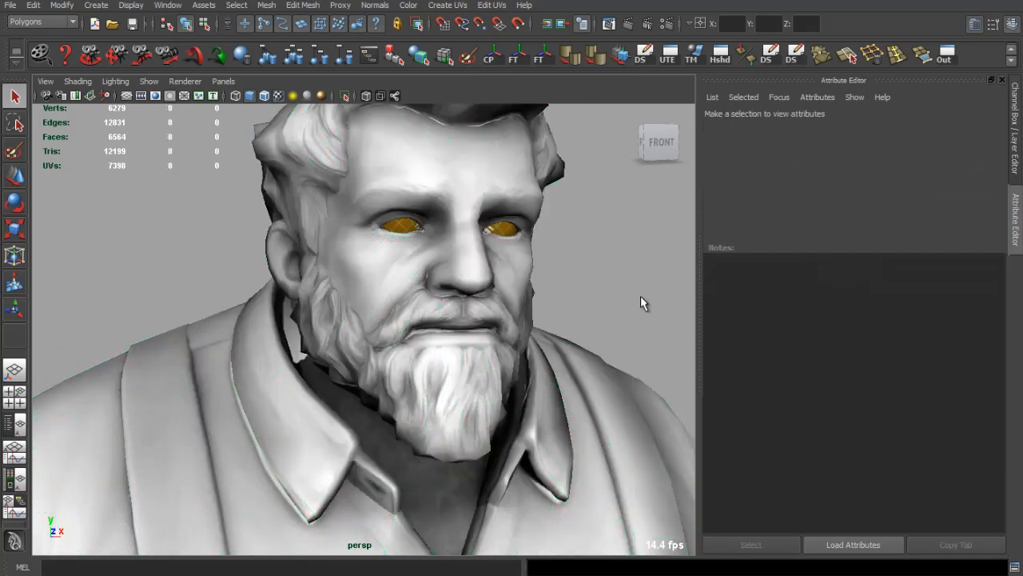
Step: Examine the rebaked occlusion over the whole character, from the head and collar to the belt, trousers and boots, front and back
left_click_drag(619, 285, 589, 279, "alt")
right_click_drag(589, 279, 543, 316, "alt")
left_click_drag(542, 316, 477, 343, "alt")
right_click_drag(477, 343, 646, 374, "alt")
left_click_drag(646, 374, 482, 322, "alt")
scroll(483, 321, "down", 8)
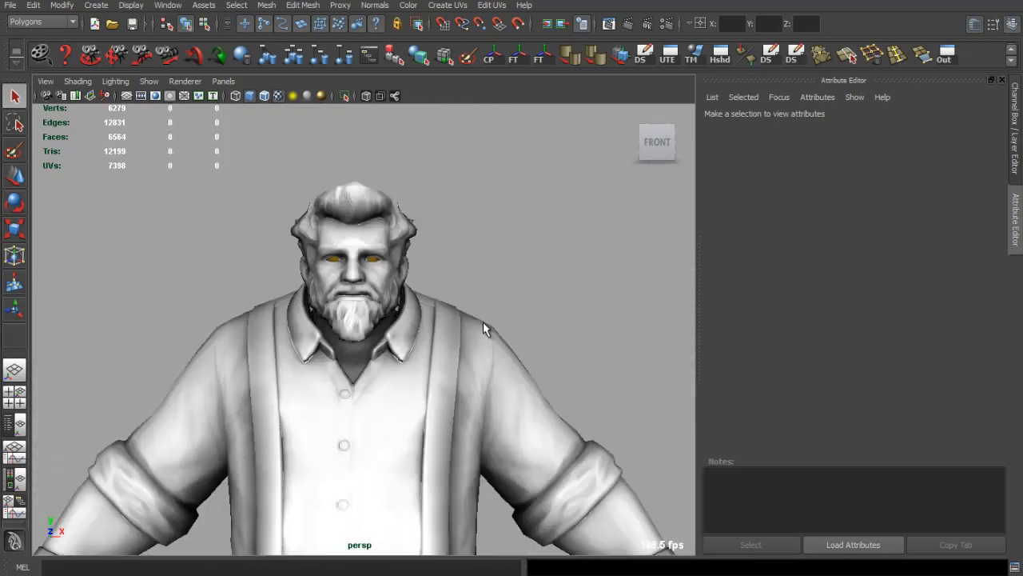
middle_click_drag(482, 321, 476, 244, "alt")
scroll(453, 272, "up", 5)
left_click_drag(453, 272, 423, 361, "alt")
scroll(613, 260, "up", 4)
scroll(480, 286, "down", 10)
scroll(407, 293, "up", 8)
scroll(487, 318, "down", 8)
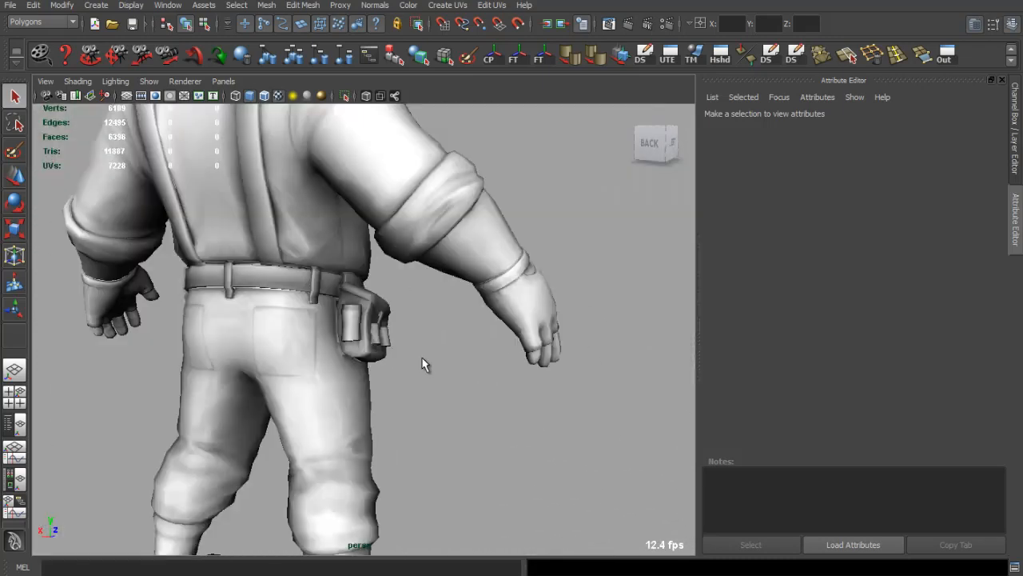
scroll(448, 291, "down", 3)
scroll(448, 291, "up", 5)
left_click_drag(434, 286, 522, 350, "alt")
left_click_drag(478, 352, 485, 429, "alt")
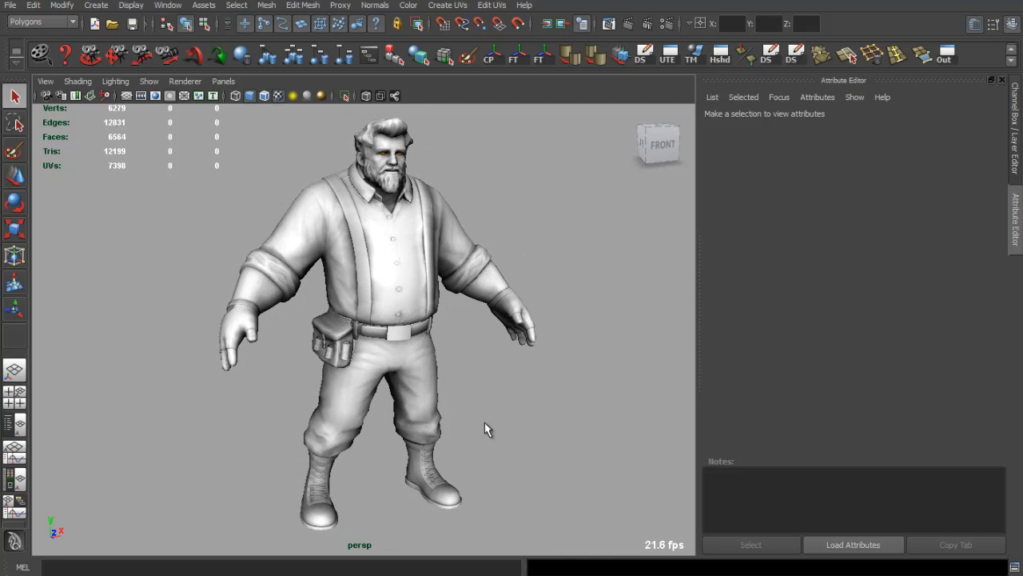
Step: Open the attributes of the low-poly character's ambient occlusion file texture in a separate window
left_click(416, 329)
left_click(974, 293)
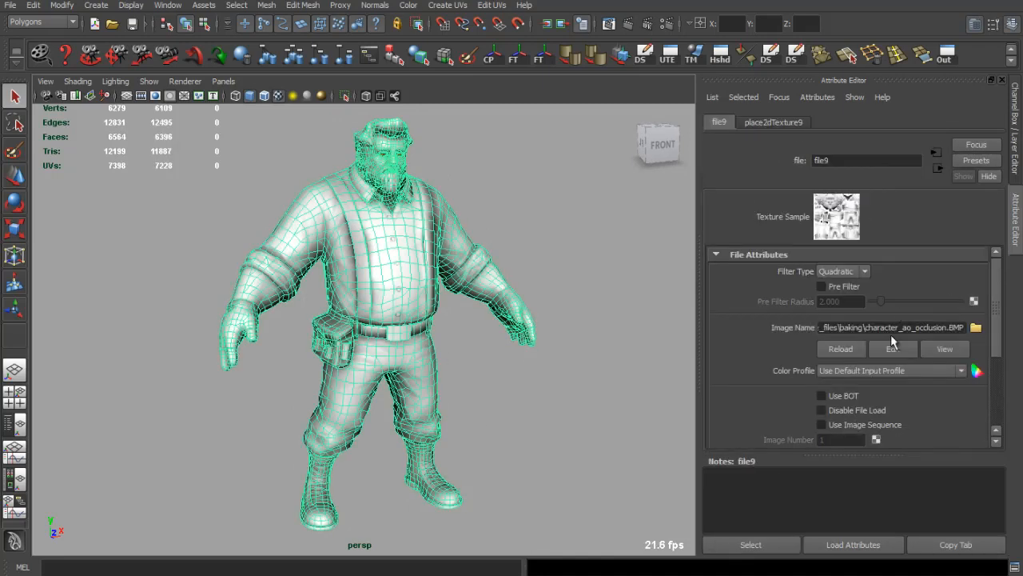
left_click(768, 306)
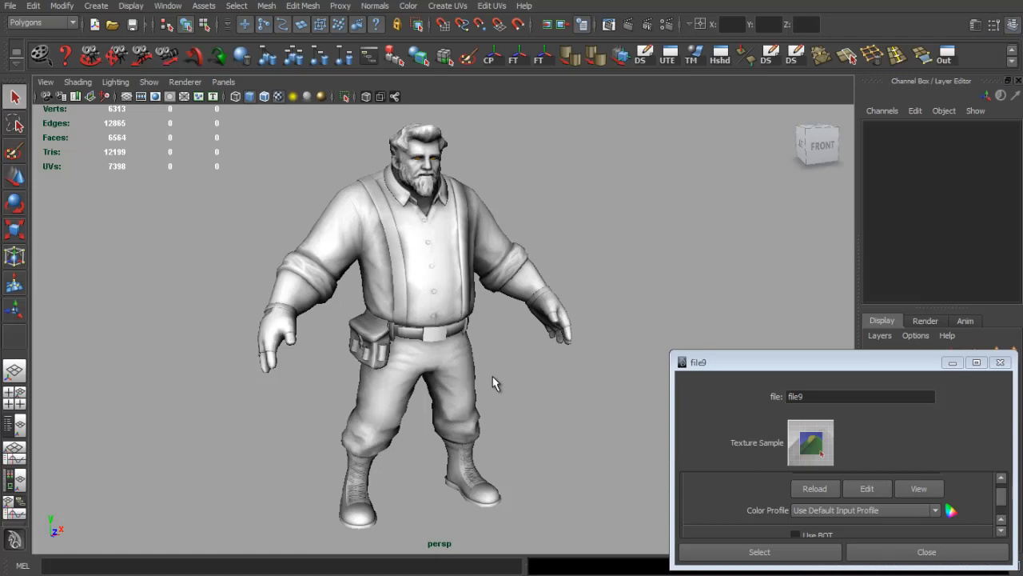
left_click_drag(521, 365, 451, 351, "alt")
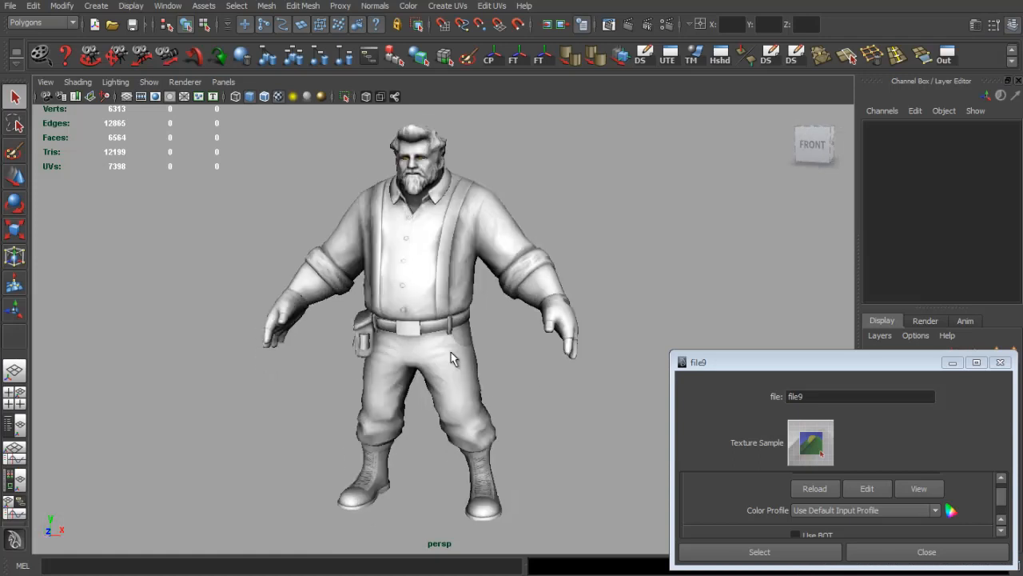
Step: Examine the baked occlusion up close from the face and collar down to the trousers and boots
middle_click_drag(450, 268, 470, 371, "alt")
right_click_drag(395, 352, 517, 327, "alt")
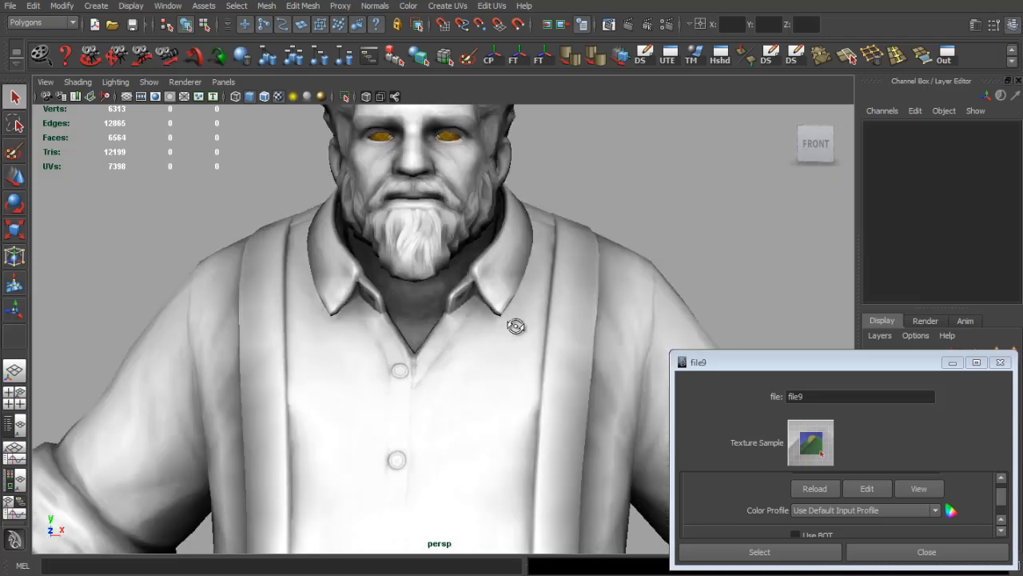
left_click_drag(517, 327, 582, 326, "alt")
middle_click_drag(483, 280, 477, 371, "alt")
left_click_drag(477, 368, 565, 318, "alt")
middle_click_drag(519, 396, 520, 281, "alt")
right_click_drag(519, 282, 571, 292, "alt")
left_click_drag(552, 297, 640, 308, "alt")
right_click_drag(483, 315, 520, 317, "alt")
left_click_drag(520, 317, 543, 360, "alt")
middle_click_drag(544, 361, 527, 312, "alt")
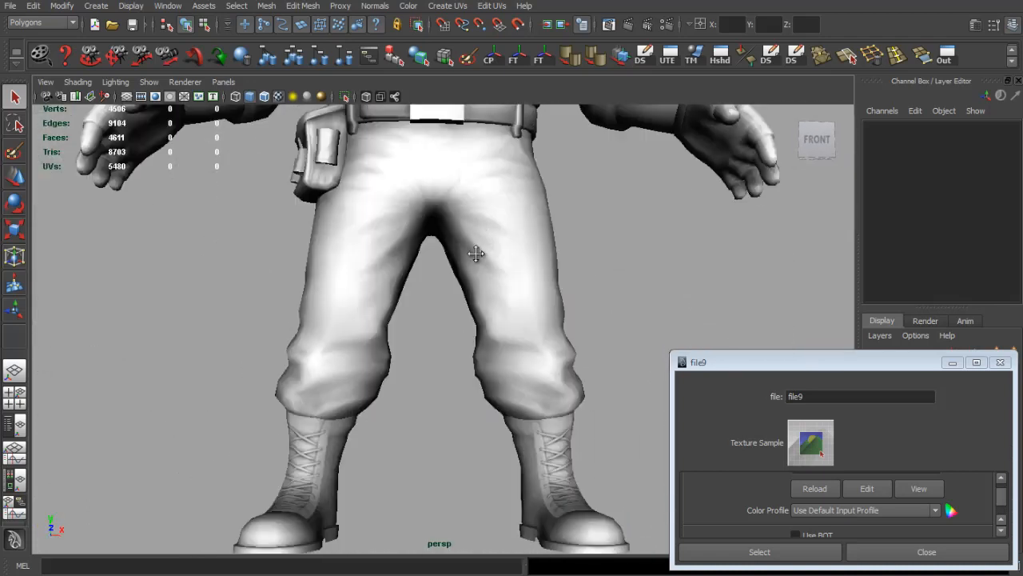
Step: Bring the whole character into view and display it with high-quality viewport rendering
left_click_drag(528, 312, 408, 337, "alt")
right_click_drag(408, 337, 376, 320, "alt")
left_click_drag(375, 320, 363, 238, "alt")
left_click(322, 97)
left_click_drag(427, 288, 442, 282, "alt")
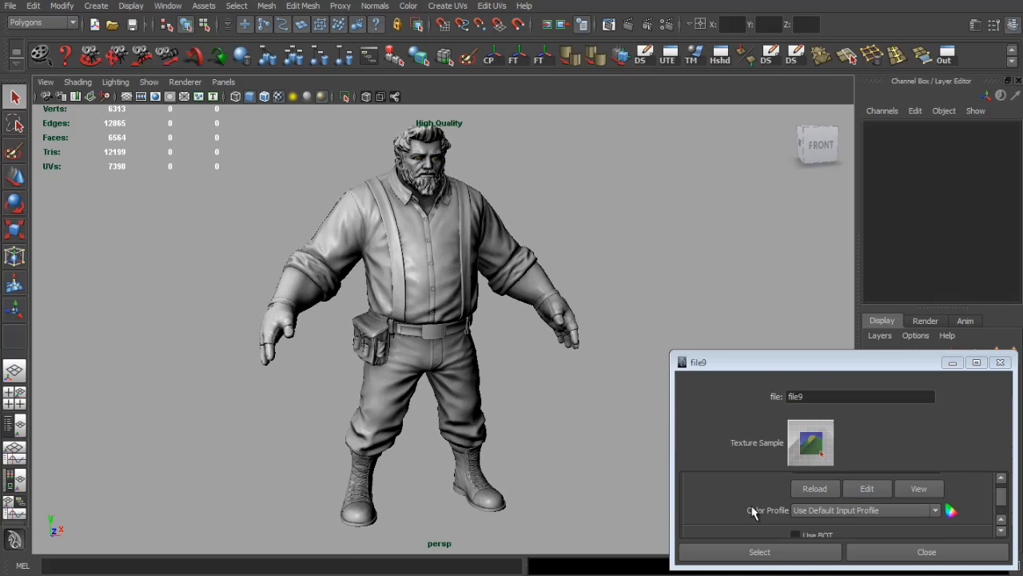
Step: Switch to Photoshop and rename Layer 0 copy to ao and Layer 0 to ao_bak
key("alt+Tab")
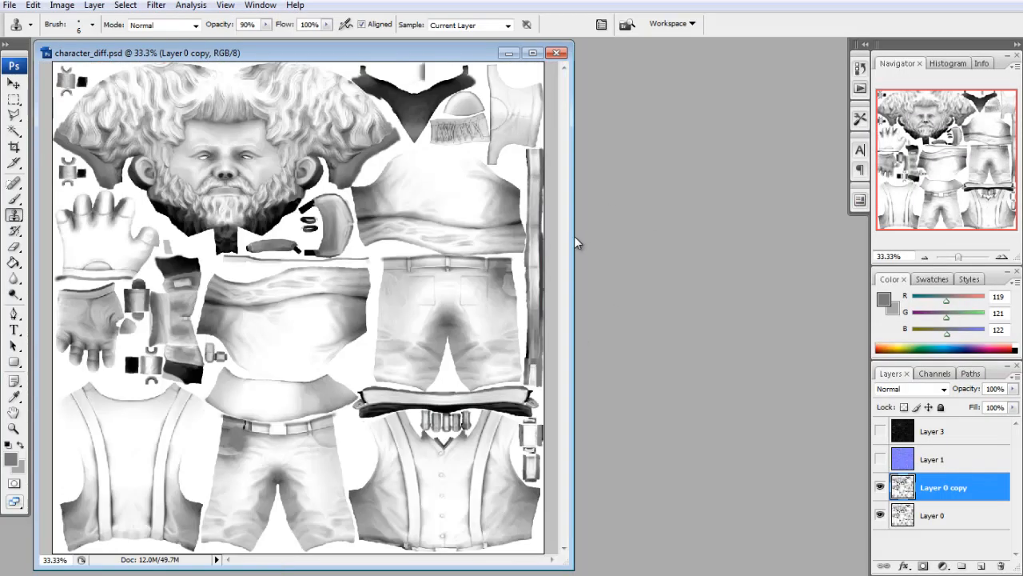
left_click(949, 488)
type("ao")
key("Return")
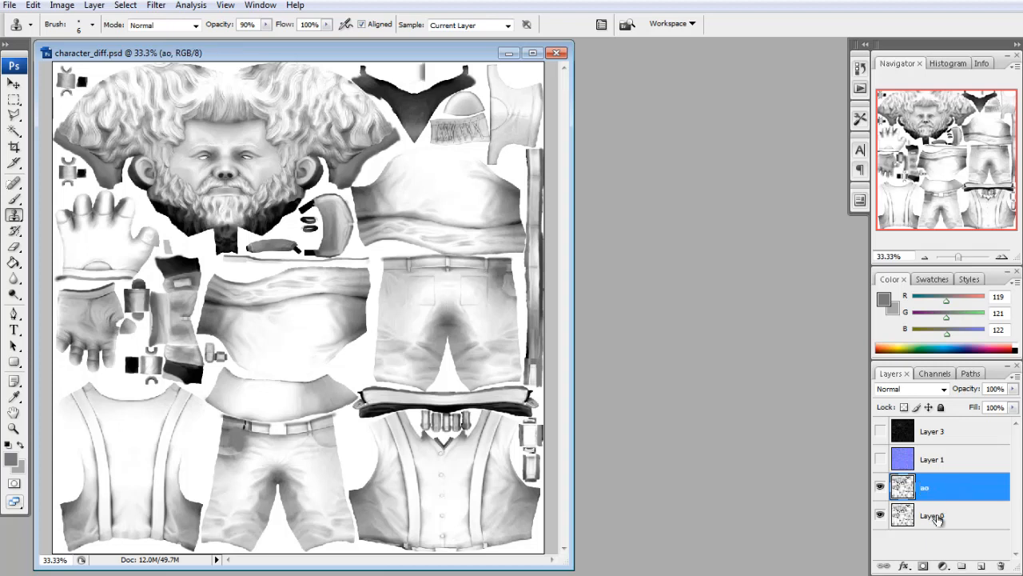
left_click(932, 521)
double_click(937, 517)
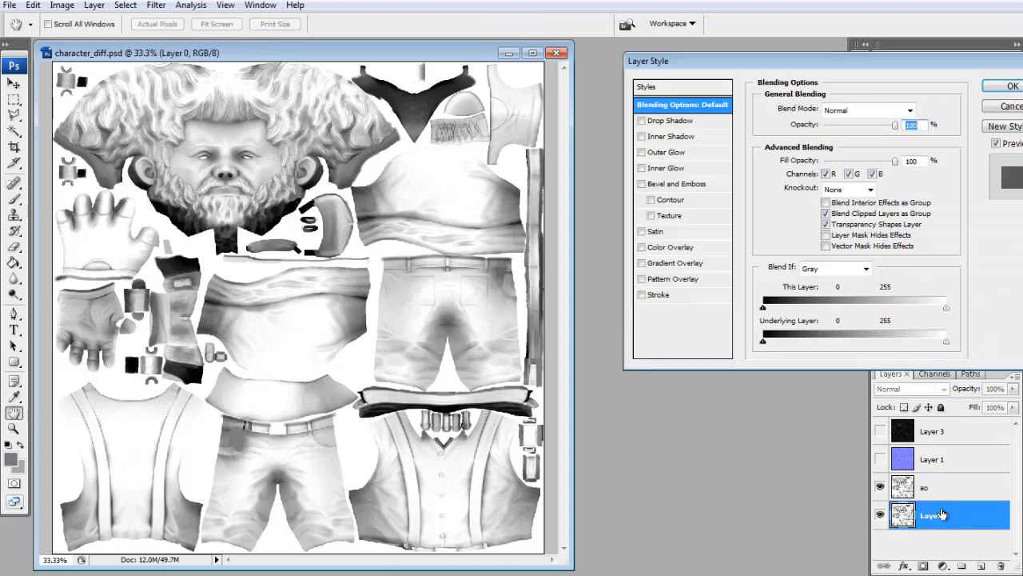
left_click(1009, 106)
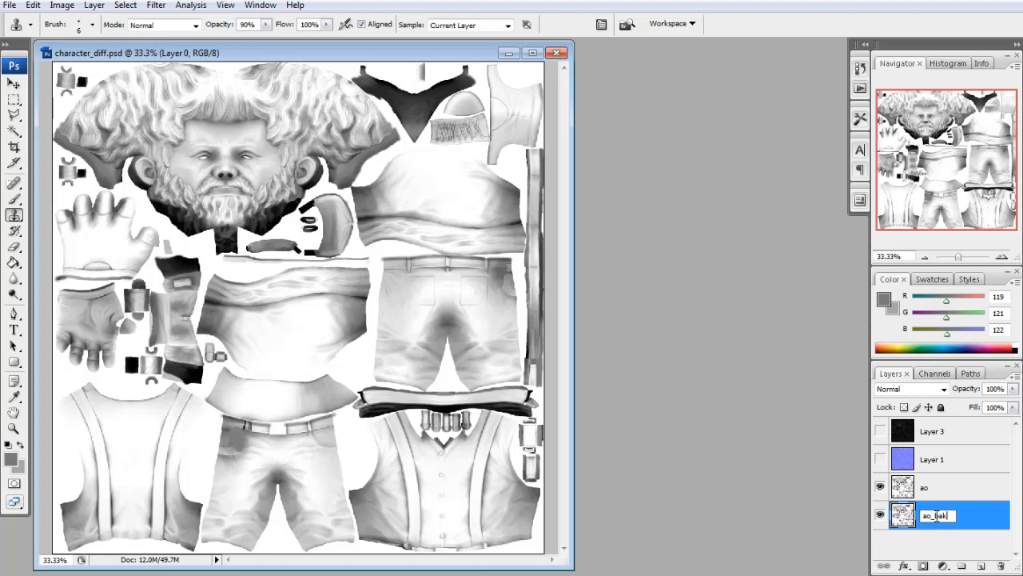
Step: Group the ao and ao_bak layers and name the group ao
left_click(934, 497)
left_click(933, 513, "shift")
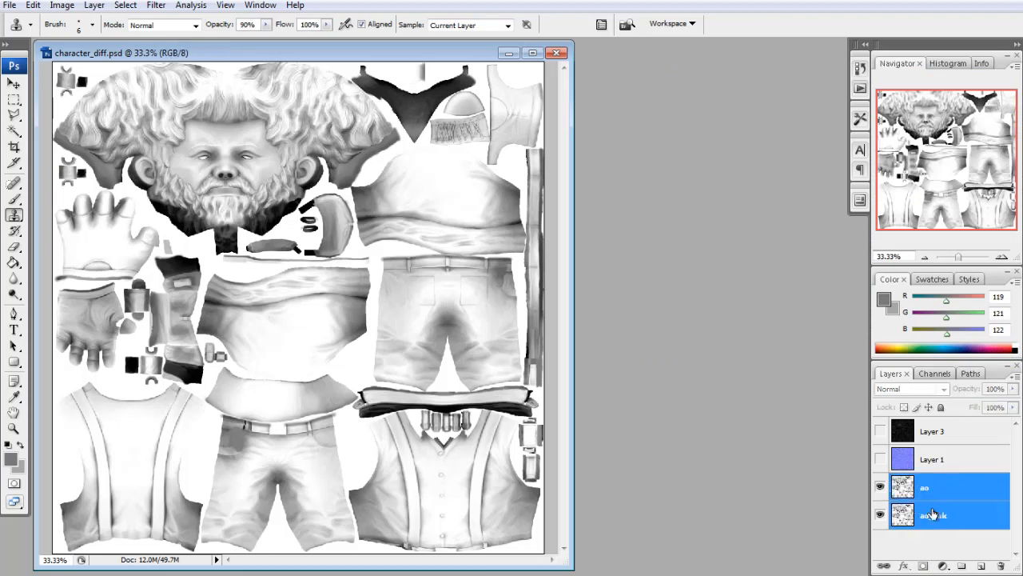
key("ctrl+g")
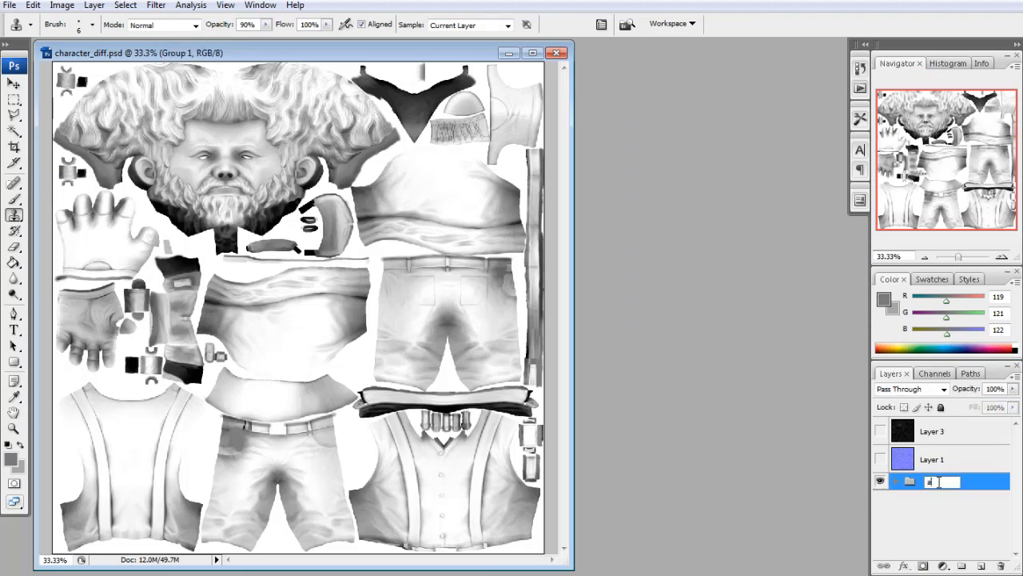
Step: Add a new layer beneath the ao group and fill it with the mid-gray foreground color (RGB 119, 121, 122)
left_click(979, 566)
left_click_drag(934, 490, 926, 516)
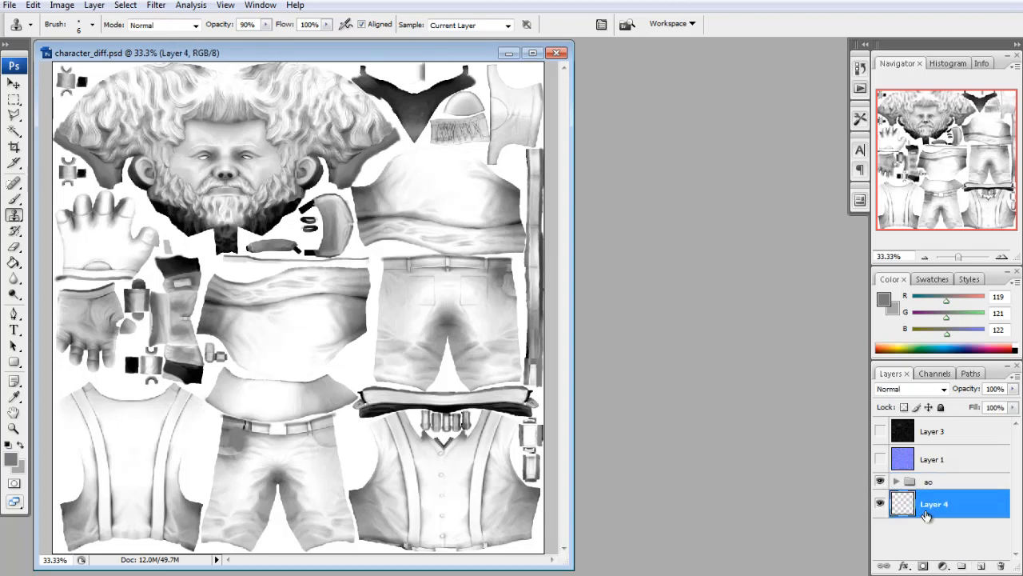
left_click(19, 267)
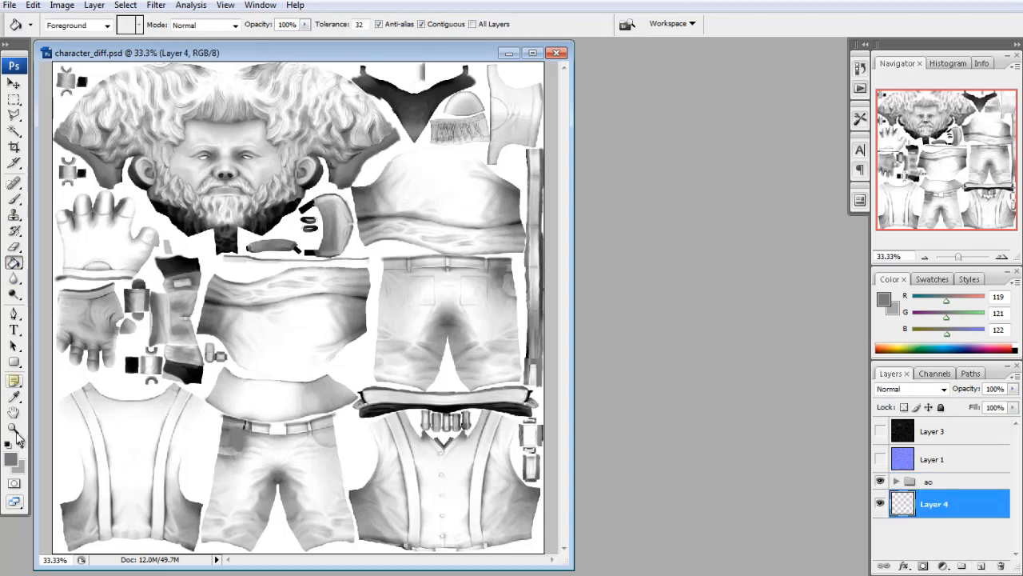
Step: Set the blend mode of the ao layer inside the ao group to Multiply and hide the ao_bak layer
left_click(896, 482)
left_click(937, 502)
left_click(943, 390)
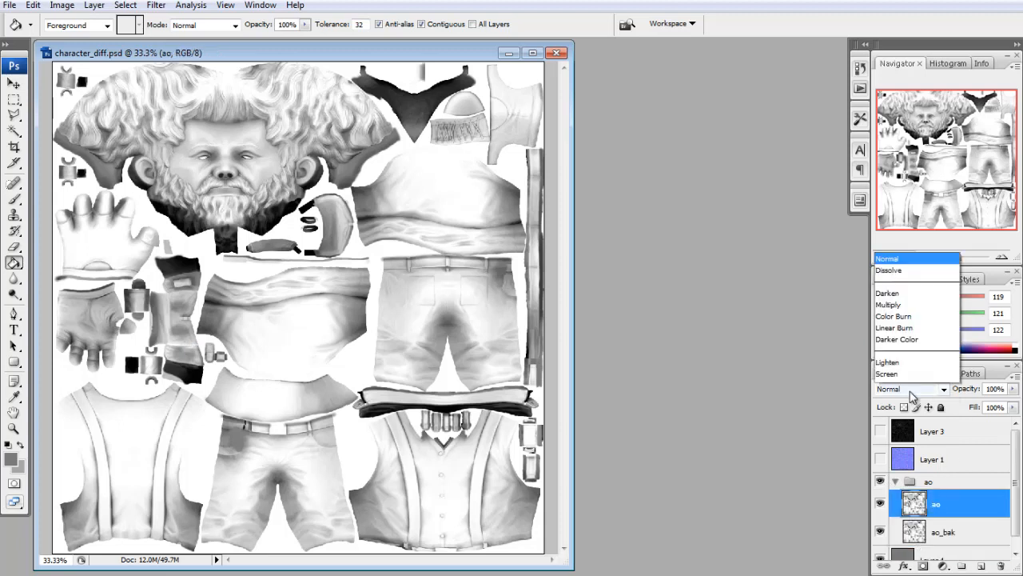
left_click(911, 88)
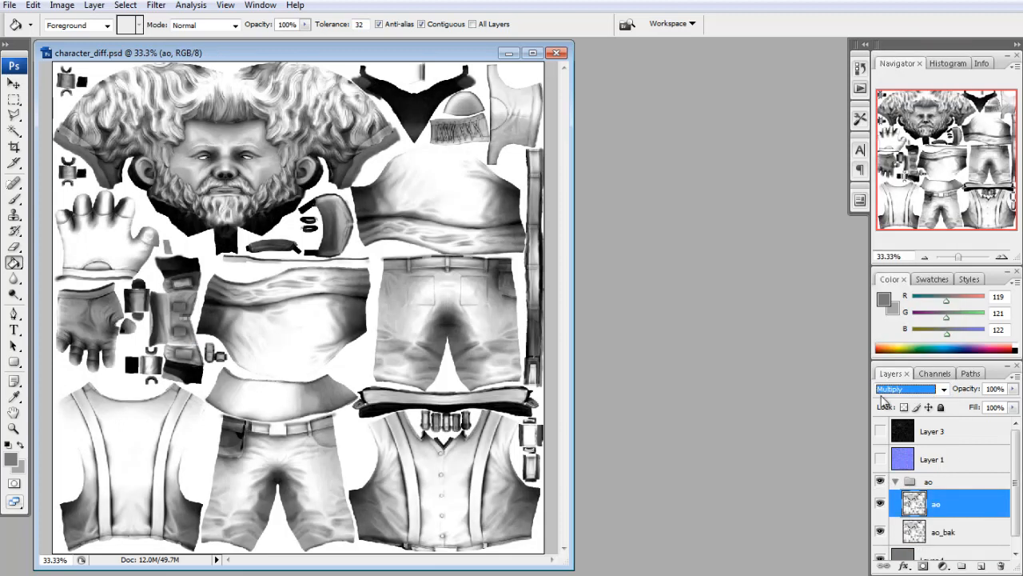
left_click(881, 531)
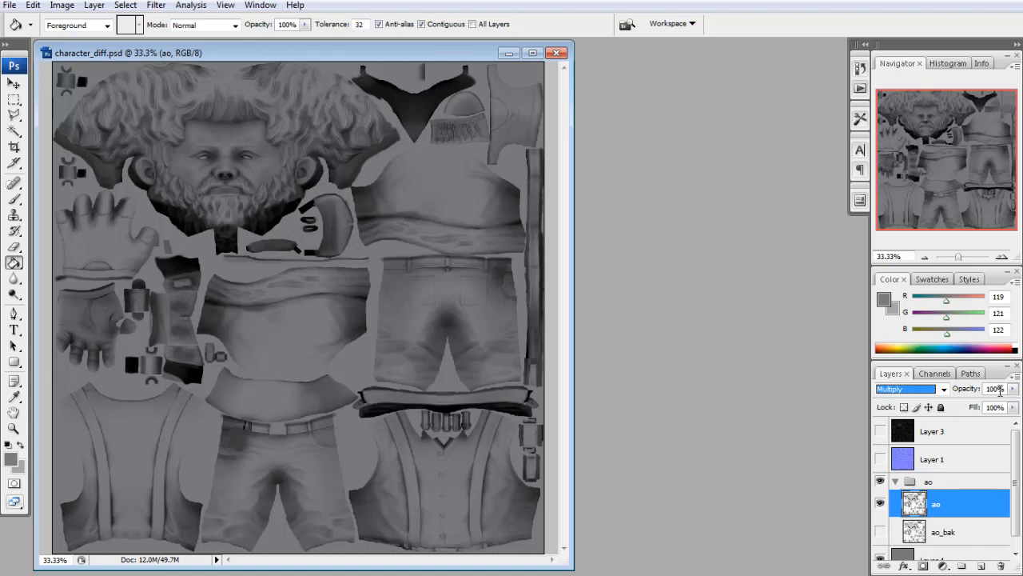
Step: Lower the ao layer's opacity to 80% and select the ao group
type("80")
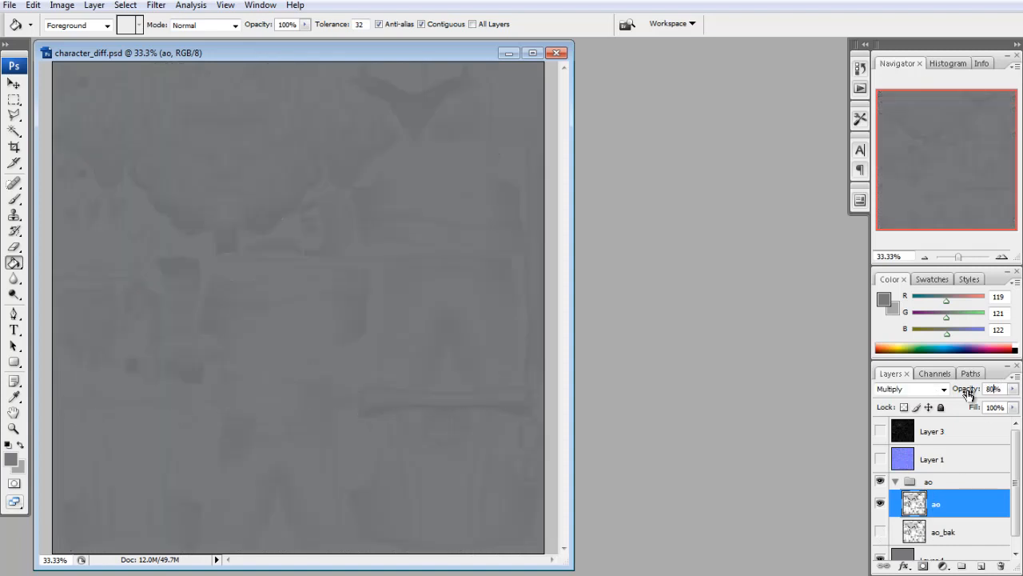
key("Return")
left_click(931, 483)
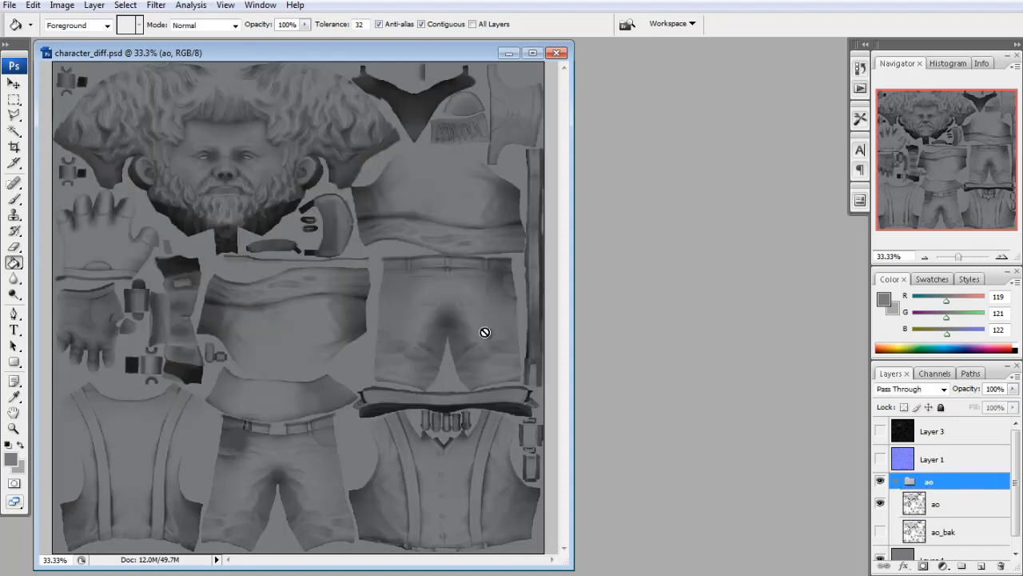
Step: Switch to Maya, reload the texture and check the gray base with occlusion on the character's head and torso
key("alt+Tab")
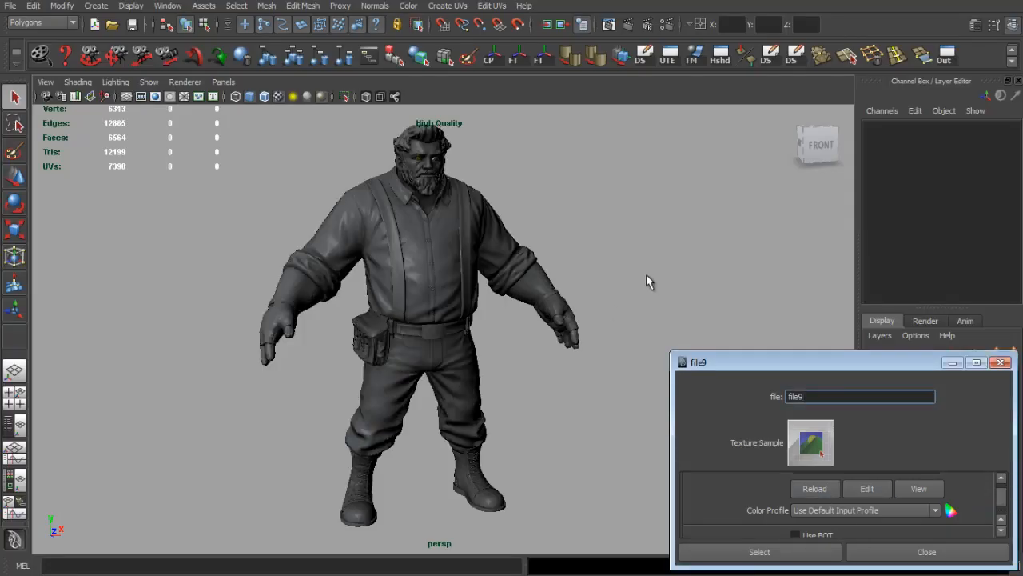
left_click_drag(646, 274, 551, 295, "alt")
scroll(541, 331, "up", 5)
right_click_drag(542, 331, 613, 338, "alt")
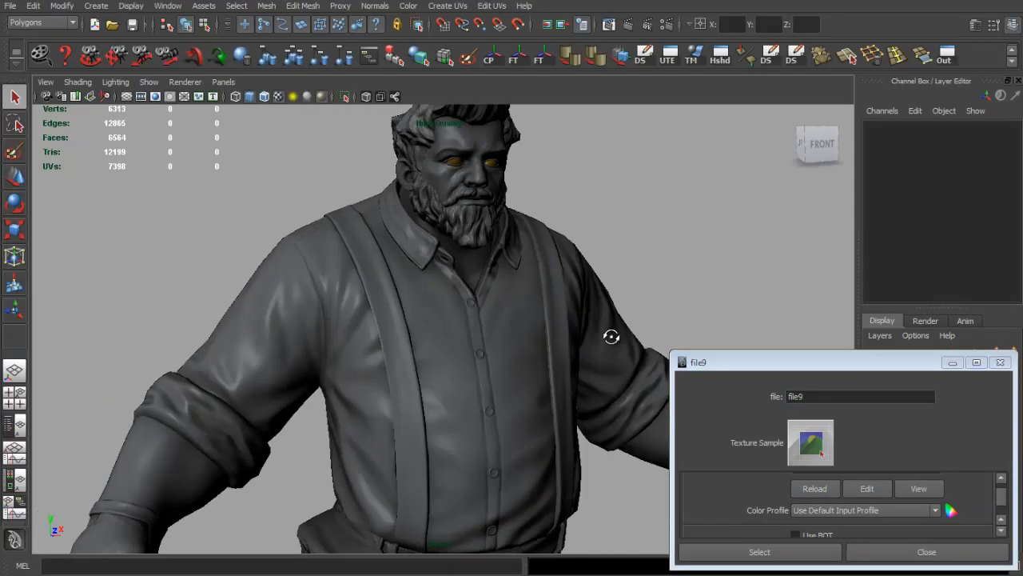
middle_click_drag(613, 338, 539, 390, "alt")
left_click_drag(539, 390, 410, 260, "alt")
scroll(437, 373, "down", 5)
Step: Switch to Photoshop and lighten the gray base layer using Hue/Saturation with Lightness +10
key("alt+Tab")
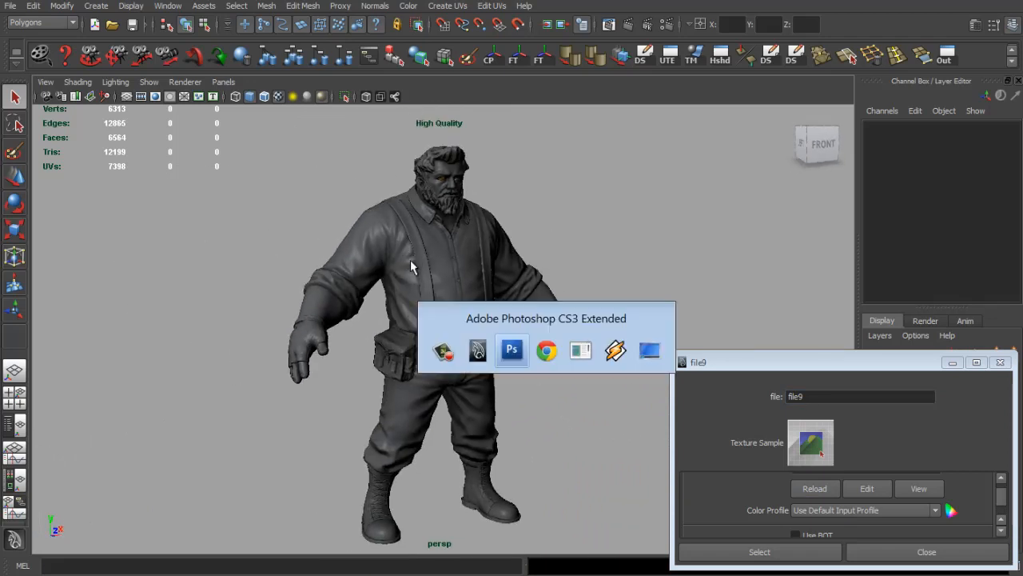
left_click(911, 553)
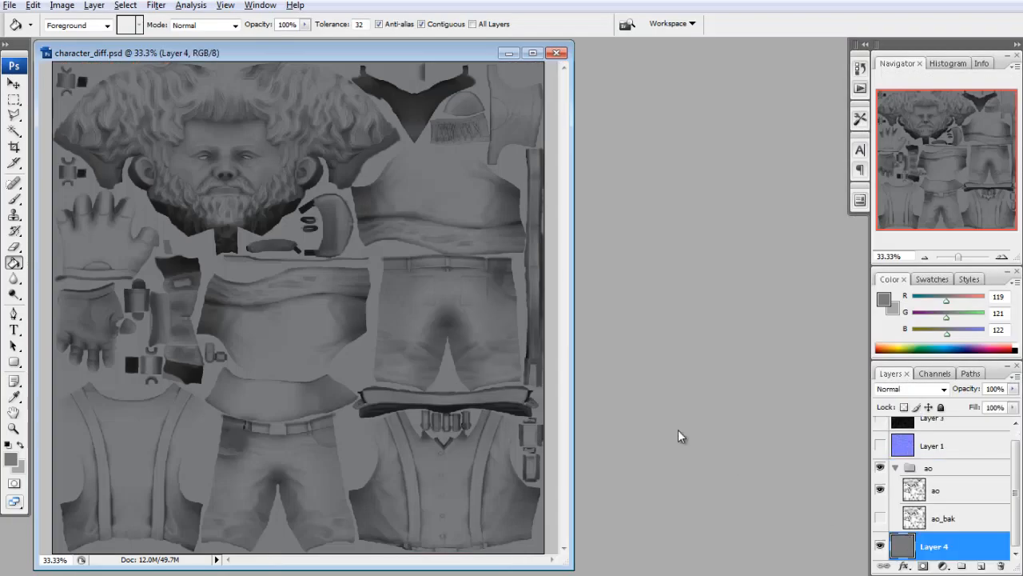
key("ctrl+u")
left_click_drag(361, 525, 366, 526)
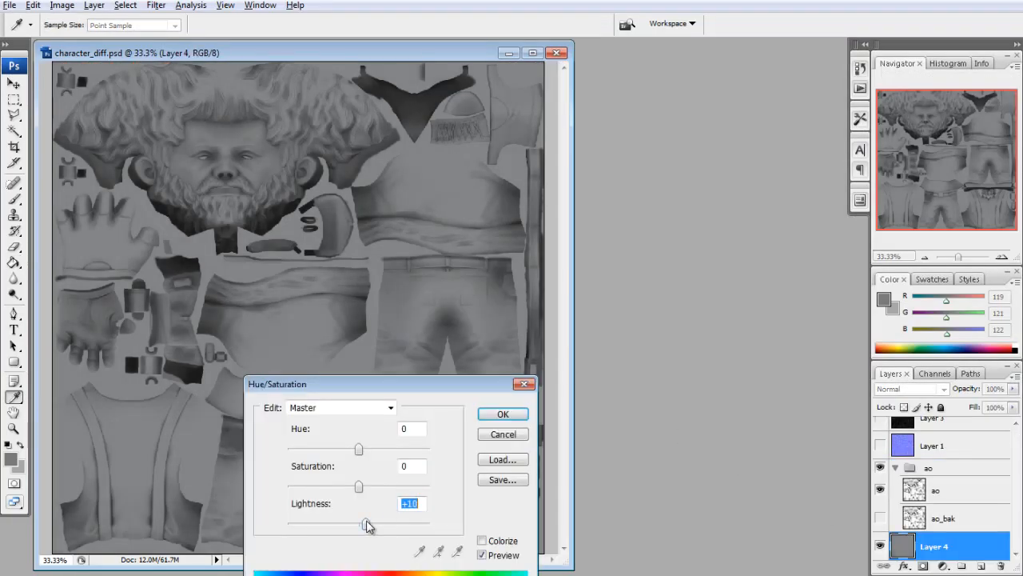
left_click(503, 414)
Step: Switch to Maya, reload the lightened texture and check it on the character's face and beard up close
key("alt+Tab")
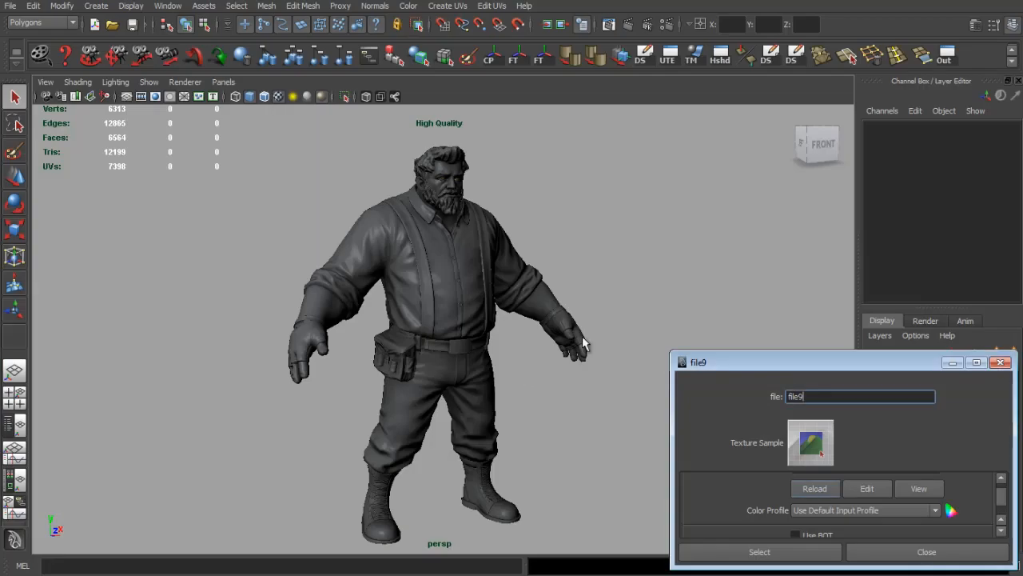
right_click_drag(479, 320, 555, 427, "alt")
left_click_drag(555, 427, 555, 366, "alt")
mouse_move(554, 366)
right_mouse_down("alt")
mouse_move(473, 381)
mouse_move(569, 359)
mouse_move(552, 353)
right_mouse_up("alt")
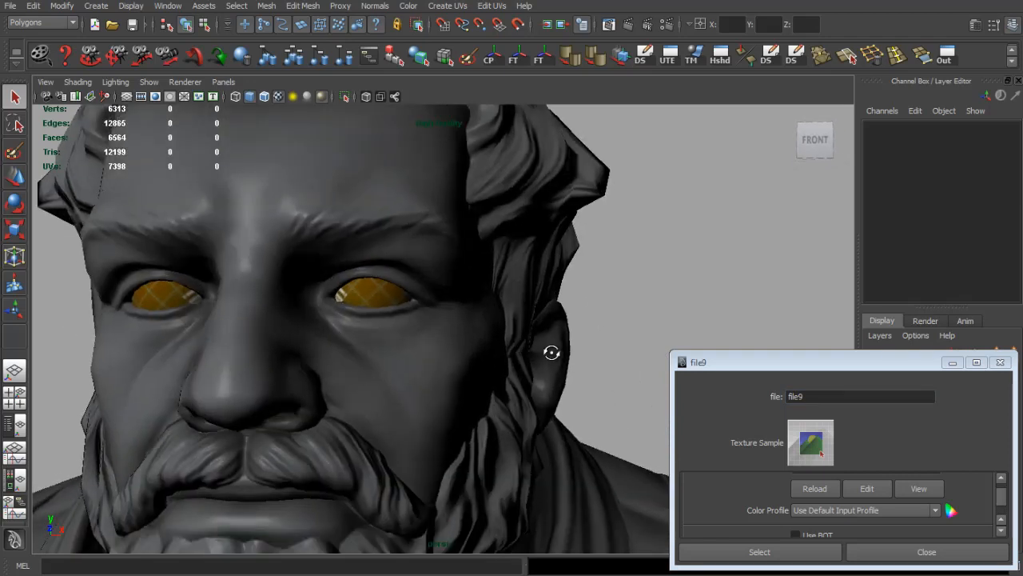
left_click_drag(553, 352, 575, 354, "alt")
right_click_drag(575, 353, 528, 360, "alt")
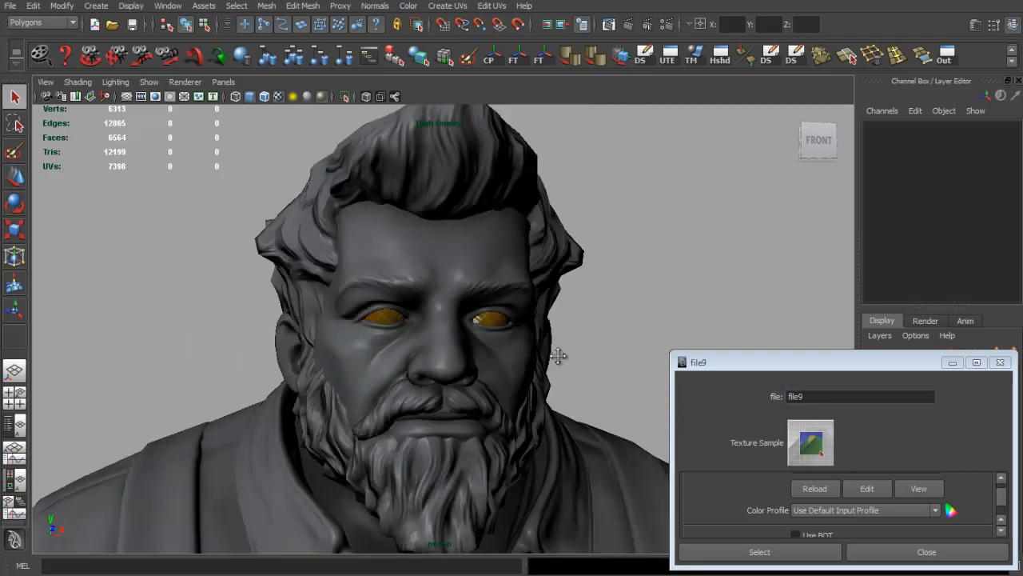
Step: Examine the gray occlusion texture on the character's torso, arms, belt, trousers and boots, and on the full figure
left_click_drag(527, 360, 435, 299, "alt")
right_click_drag(434, 300, 318, 288, "alt")
left_click_drag(318, 289, 632, 279, "alt")
right_click_drag(633, 279, 468, 290, "alt")
left_click_drag(469, 290, 415, 274, "alt")
right_click_drag(415, 274, 560, 338, "alt")
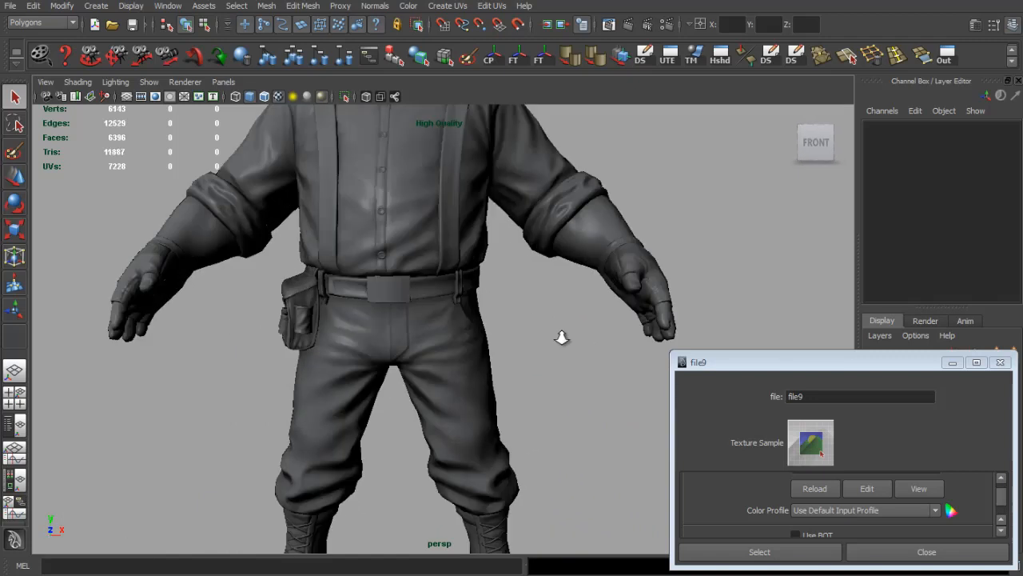
left_click_drag(559, 338, 445, 354, "alt")
middle_click_drag(445, 354, 434, 290, "alt")
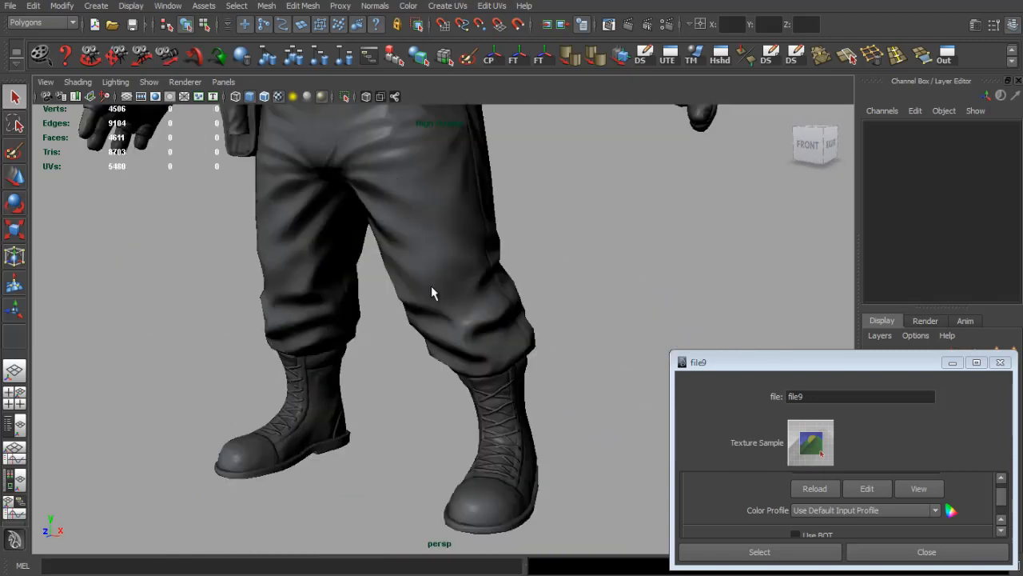
left_click_drag(434, 290, 365, 229, "alt")
right_click_drag(366, 228, 363, 247, "alt")
left_click_drag(364, 247, 400, 210, "alt")
right_click_drag(400, 210, 358, 281, "alt")
middle_click_drag(358, 273, 366, 296, "alt")
left_click_drag(366, 295, 383, 304, "alt")
mouse_move(383, 304)
middle_mouse_down("alt")
mouse_move(371, 302)
mouse_move(381, 302)
middle_mouse_up("alt")
left_click_drag(382, 302, 393, 313, "alt")
middle_click_drag(394, 312, 395, 316, "alt")
left_click_drag(395, 316, 392, 307, "alt")
middle_click_drag(392, 307, 392, 307, "alt")
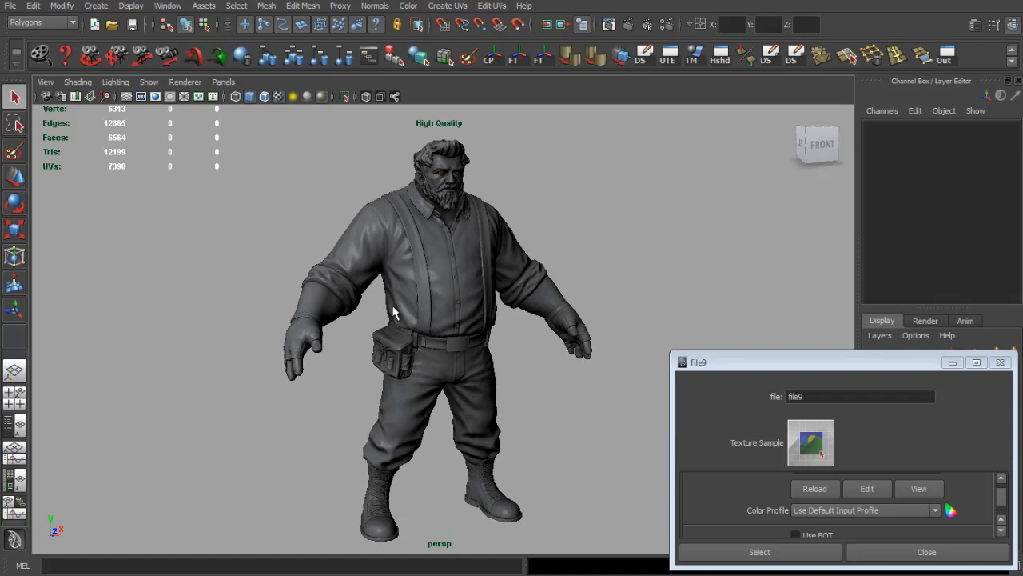